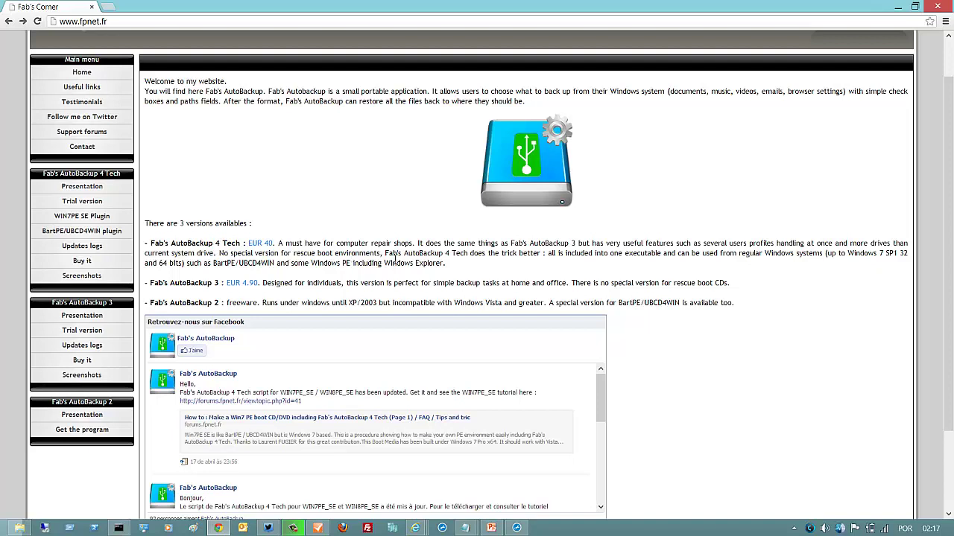
# Review the descriptions and prices of the three Fab's AutoBackup versions on the website's home page
pyautogui.scroll(-1, 401, 258)
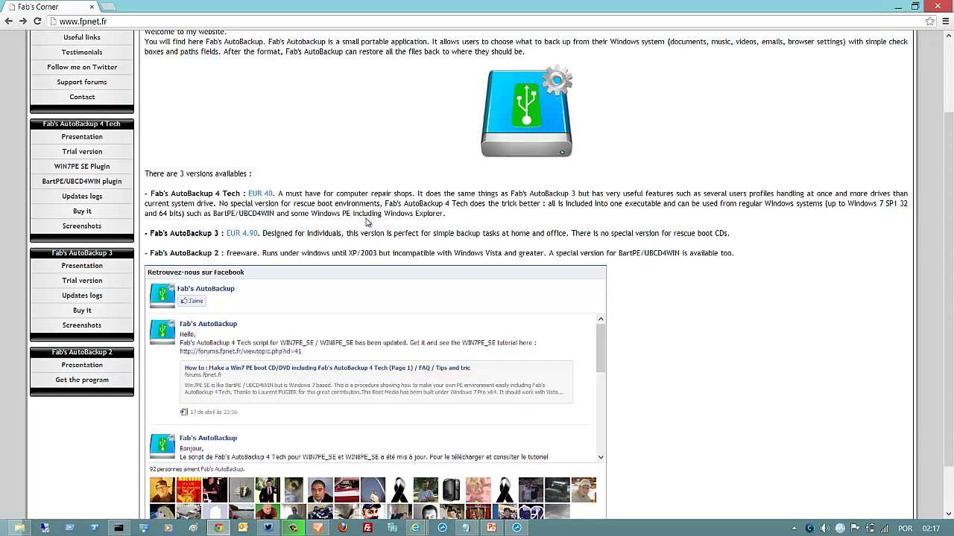
pyautogui.scroll(1, 365, 223)
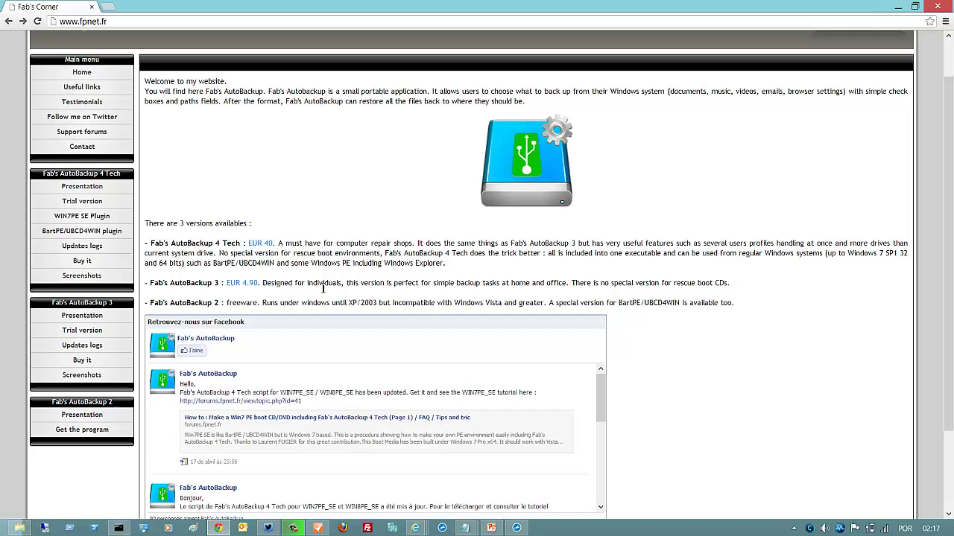
pyautogui.scroll(-3, 322, 289)
pyautogui.scroll(1, 250, 220)
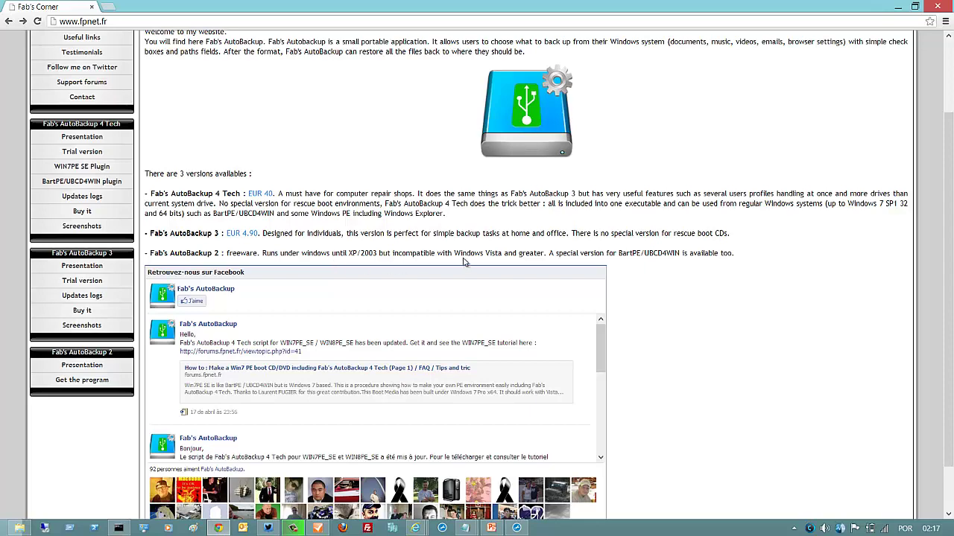
pyautogui.scroll(2, 467, 263)
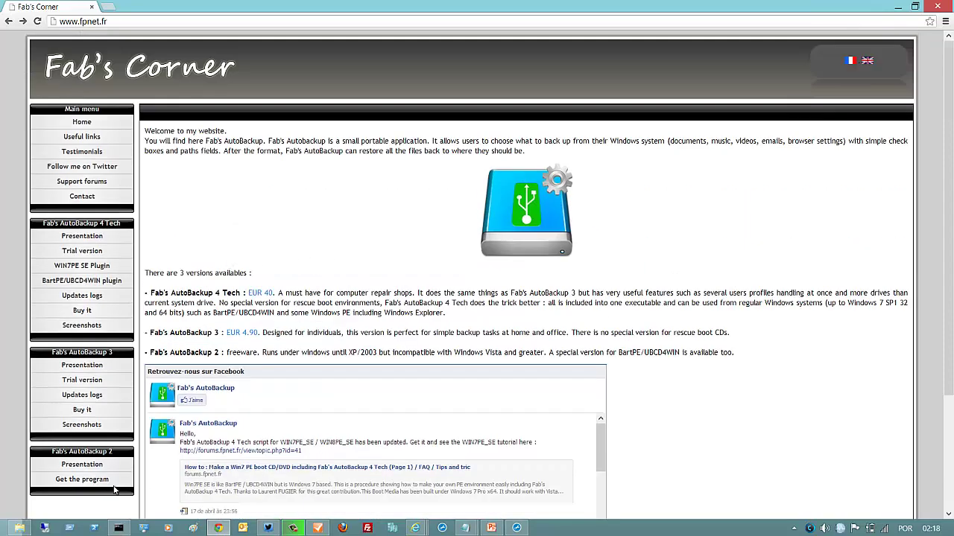
# Switch to File Explorer, return to the autobackup4tech folder and run AutoBackup4tech.exe as administrator
pyautogui.click(21, 529)
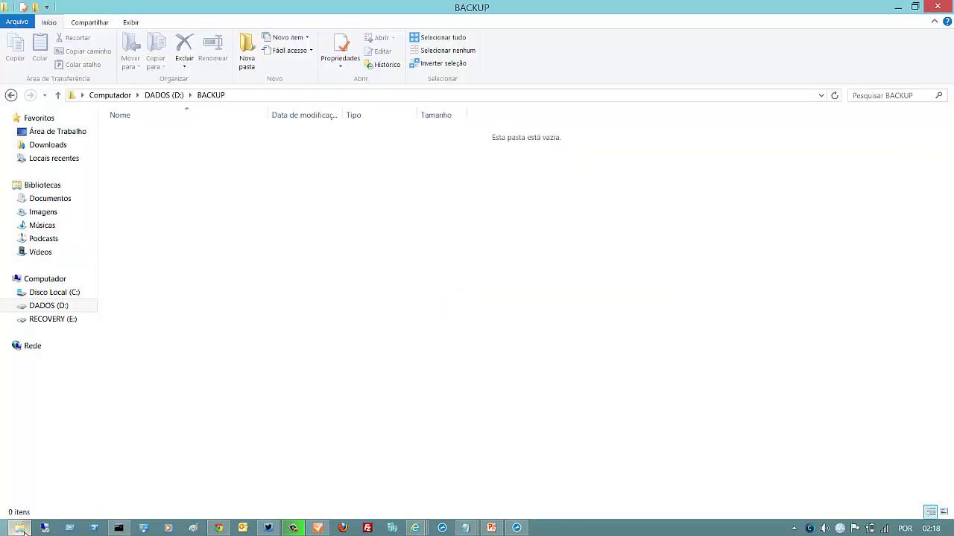
pyautogui.rightClick(20, 529)
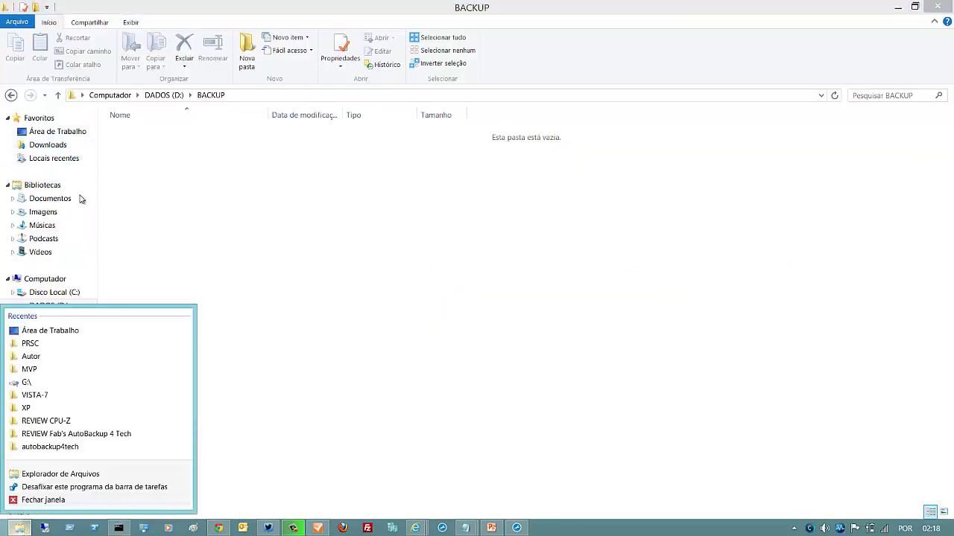
pyautogui.click(111, 243)
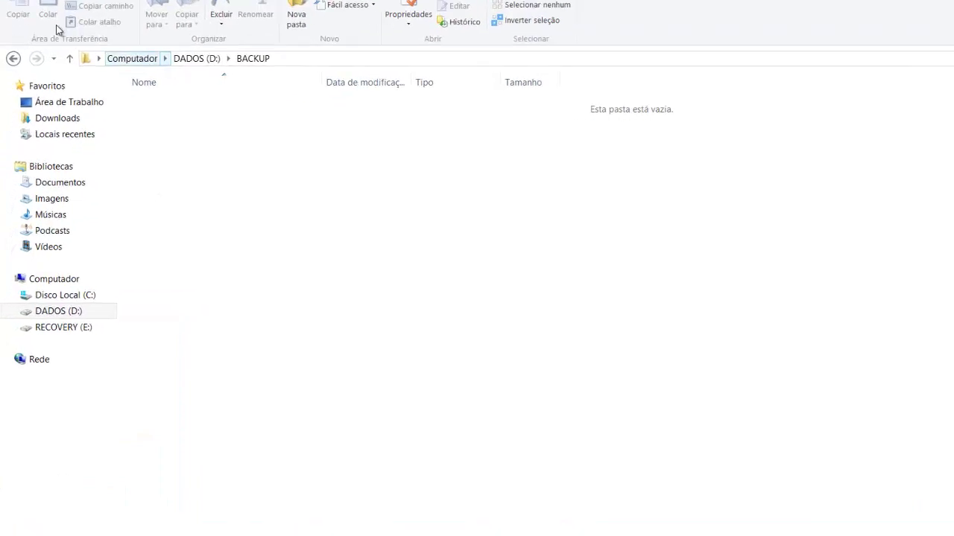
pyautogui.click(10, 96)
pyautogui.click(16, 6)
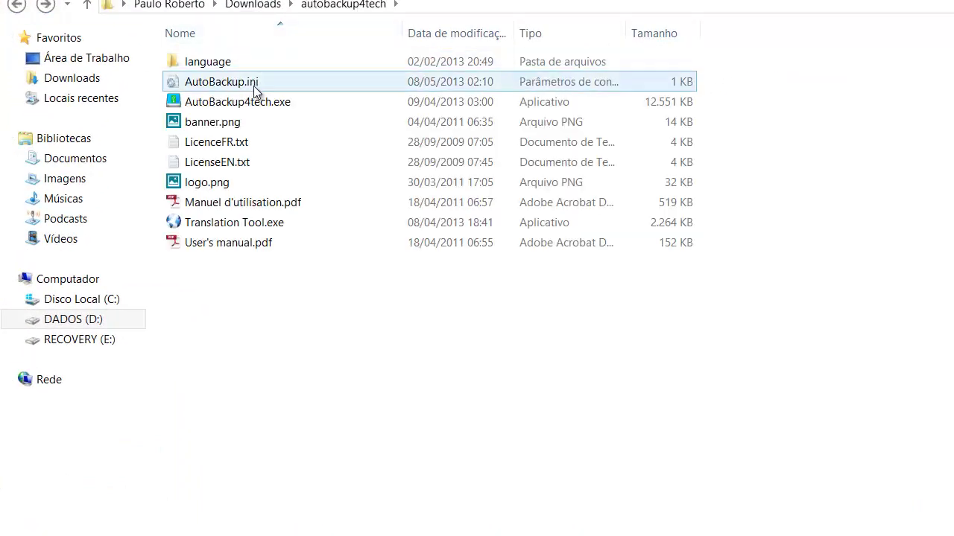
pyautogui.rightClick(247, 111)
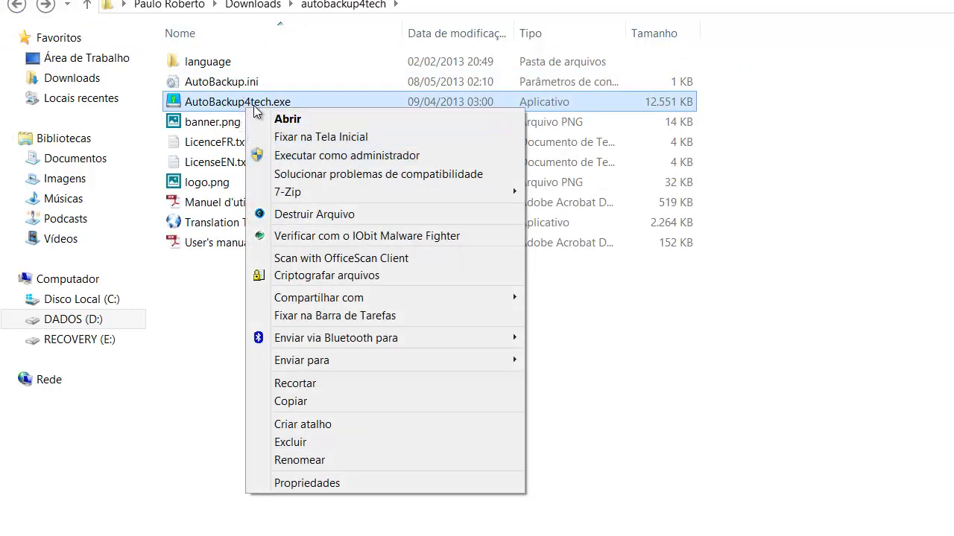
pyautogui.click(321, 155)
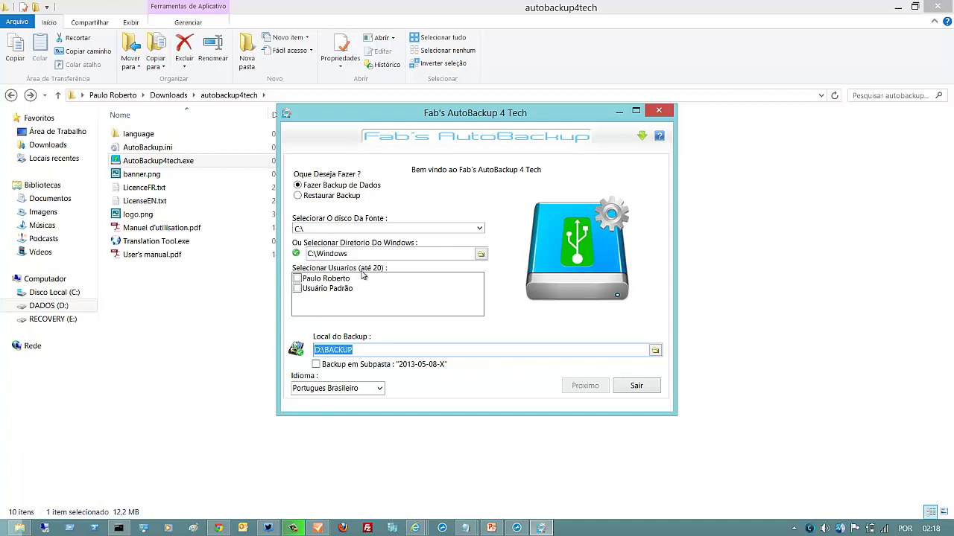
# Select the first listed user for backup, enable the dated subfolder option, and proceed to the backup items in a maximized window
pyautogui.click(297, 278)
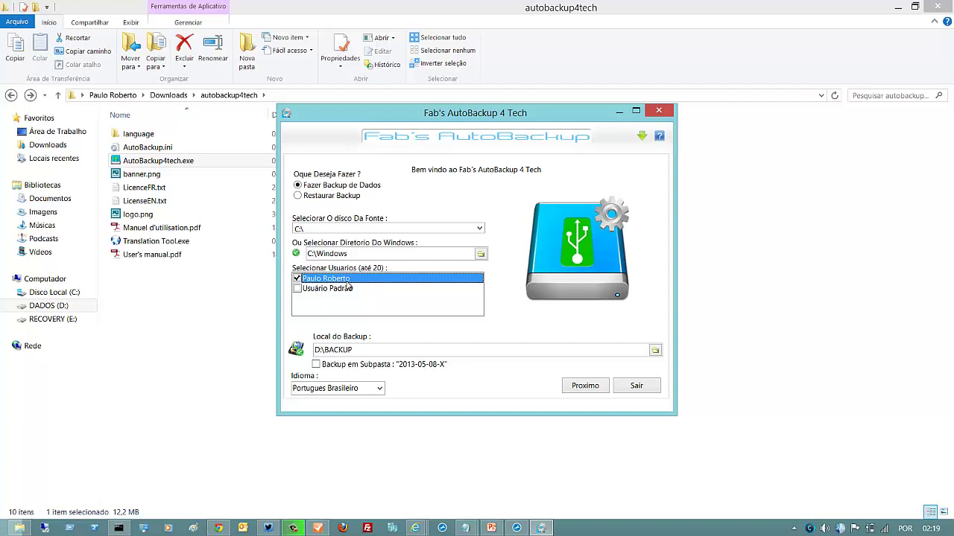
pyautogui.click(317, 365)
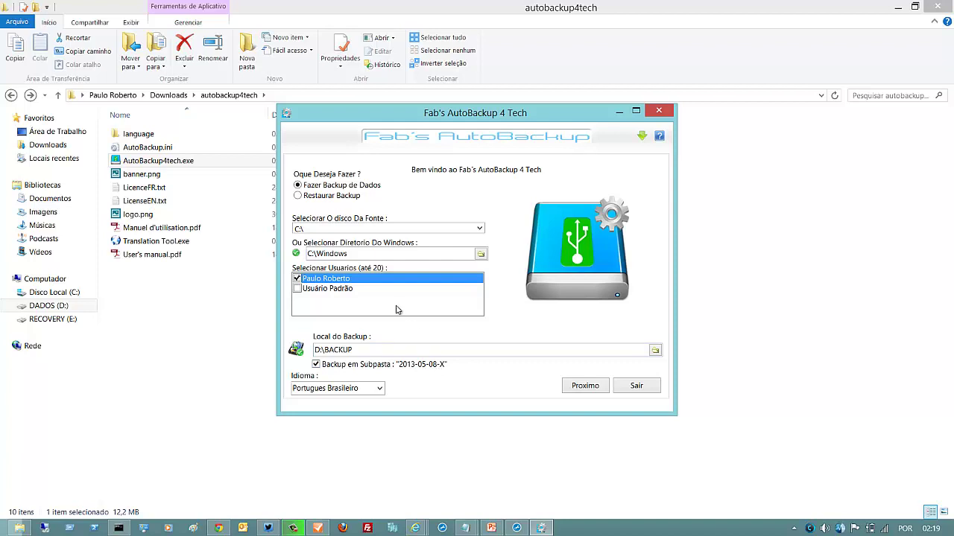
pyautogui.click(380, 388)
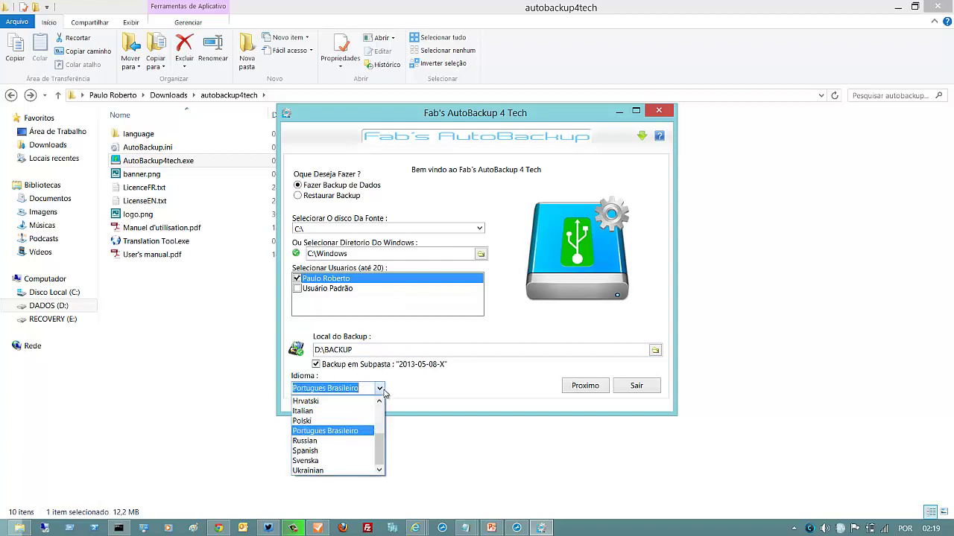
pyautogui.click(449, 387)
pyautogui.click(592, 385)
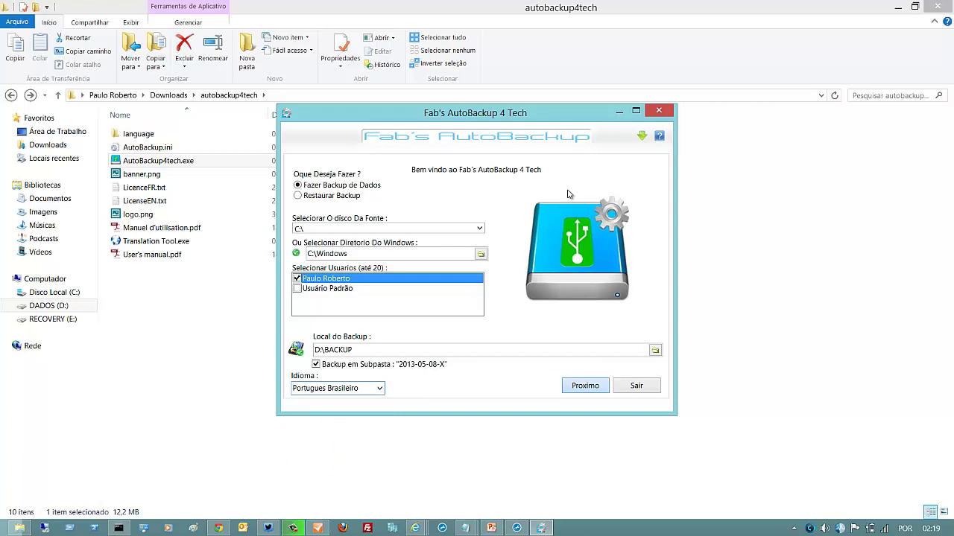
pyautogui.click(636, 110)
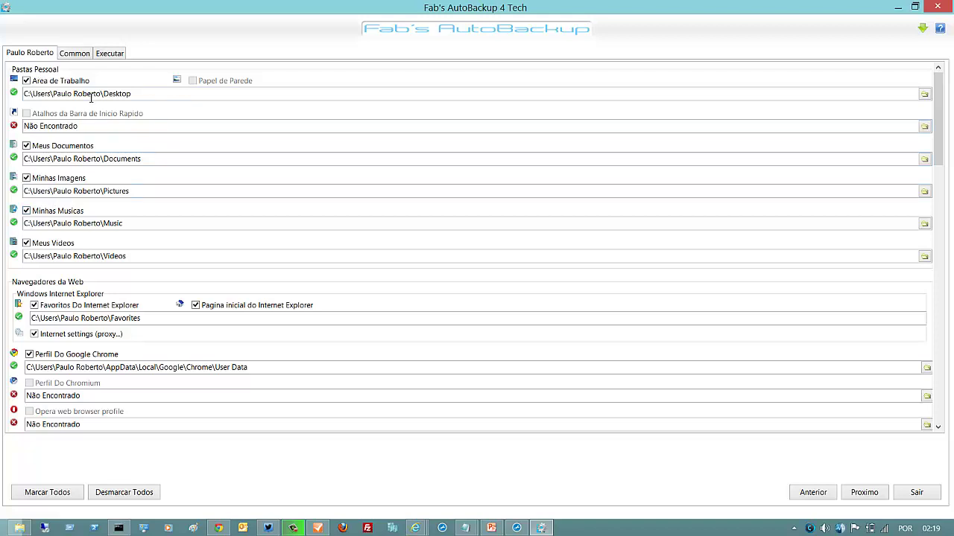
# Examine the personal folders, web browser profiles and mail data offered for the selected user's backup
pyautogui.click(94, 93)
pyautogui.scroll(-5, 228, 191)
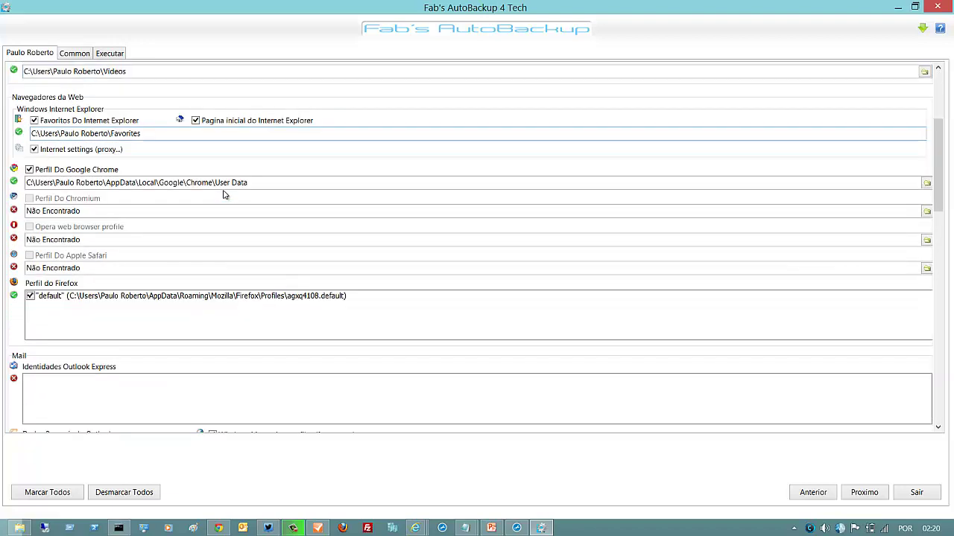
pyautogui.scroll(5, 218, 190)
pyautogui.scroll(-3, 214, 184)
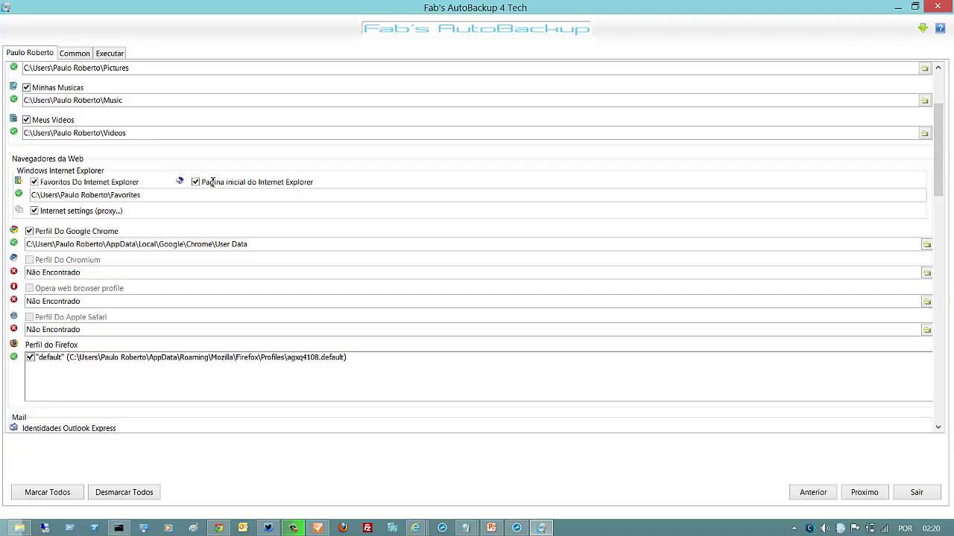
pyautogui.scroll(-7, 214, 185)
pyautogui.scroll(10, 215, 188)
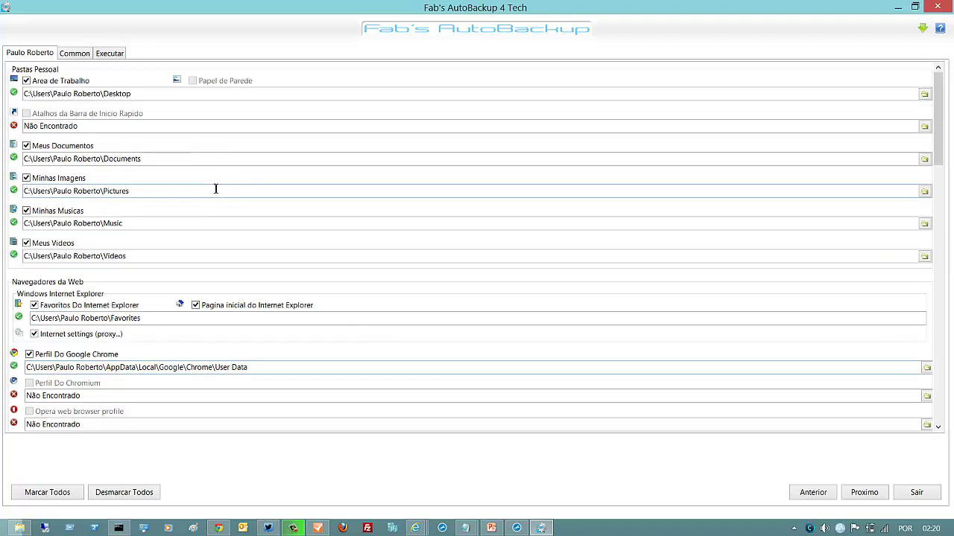
pyautogui.scroll(-5, 216, 188)
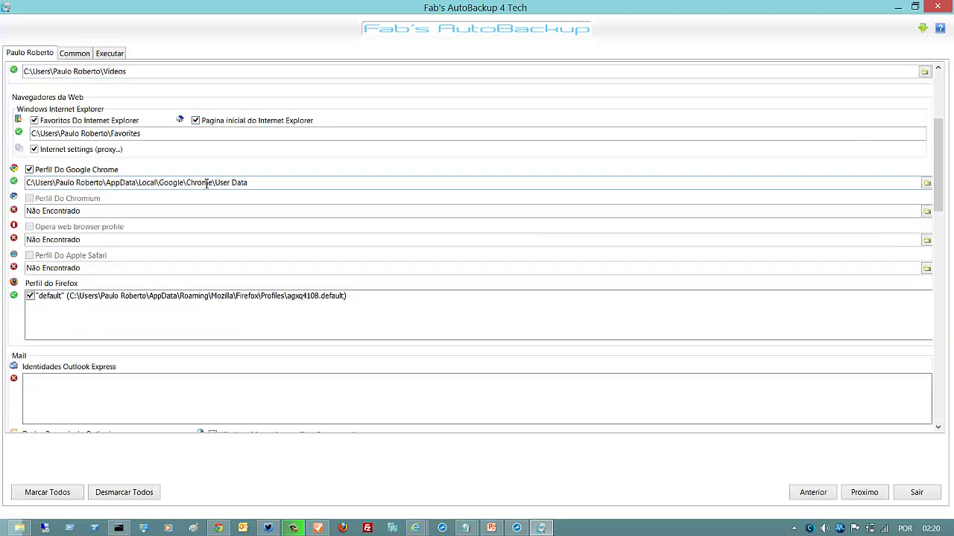
pyautogui.scroll(-5, 203, 196)
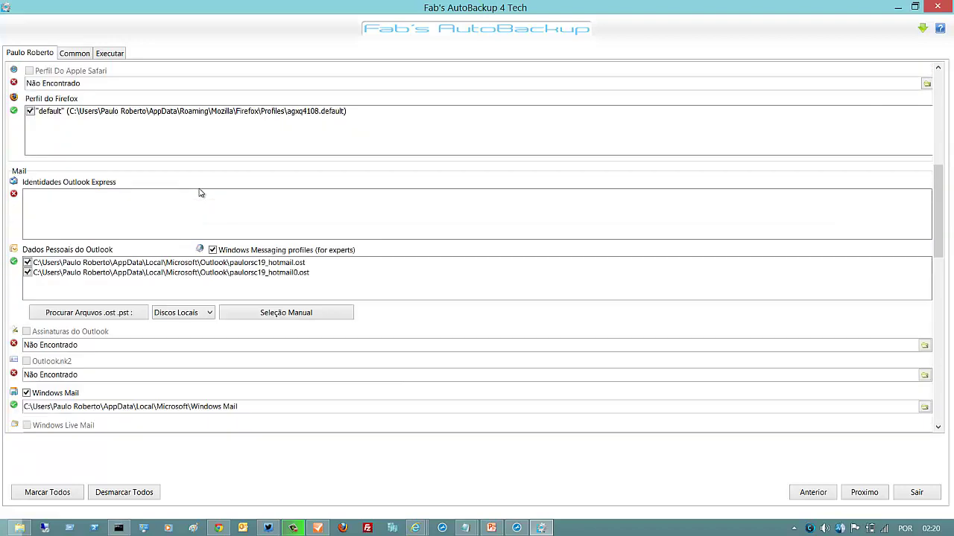
pyautogui.scroll(-3, 199, 193)
pyautogui.scroll(5, 36, 140)
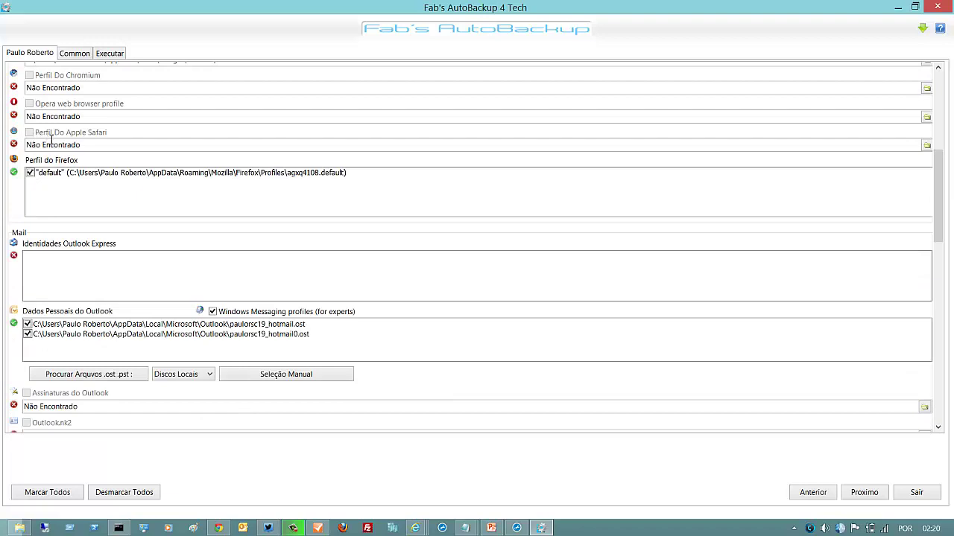
# Exclude both Outlook .ost data files from the user's backup
pyautogui.scroll(-5, 59, 207)
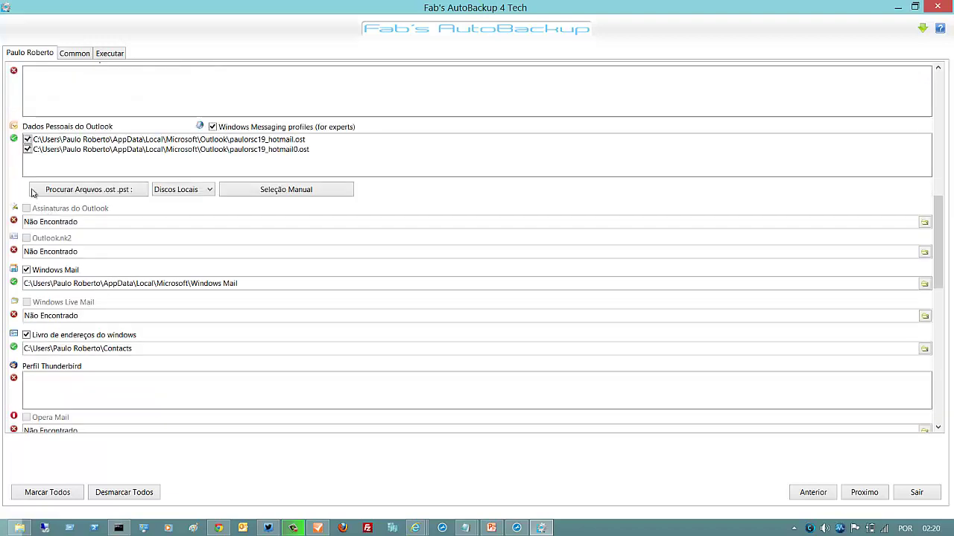
pyautogui.click(28, 139)
pyautogui.click(29, 149)
# Review the user's whole list of backup items, from personal folders and browsers through mail to the Outros section and document templates
pyautogui.scroll(-2, 116, 173)
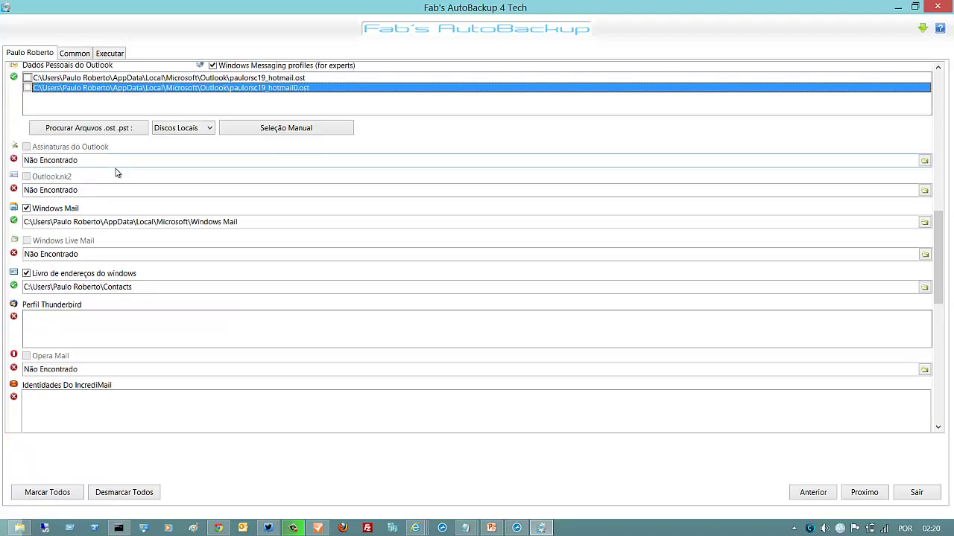
pyautogui.scroll(-2, 113, 168)
pyautogui.scroll(5, 108, 171)
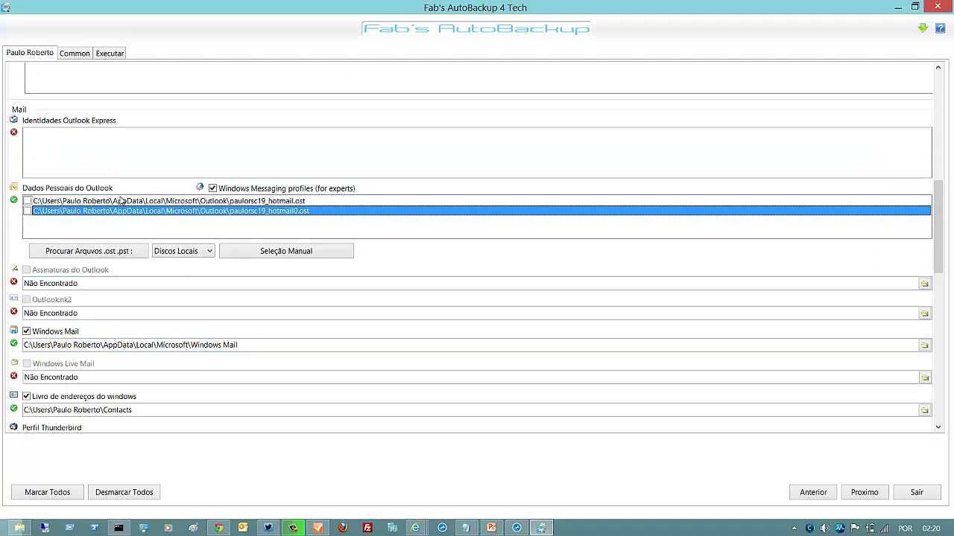
pyautogui.scroll(-6, 97, 209)
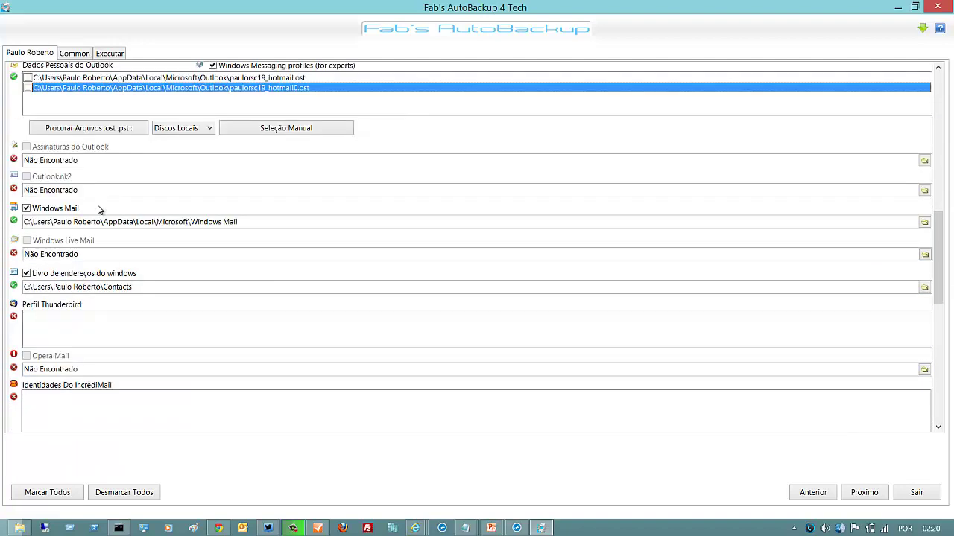
pyautogui.scroll(-3, 94, 214)
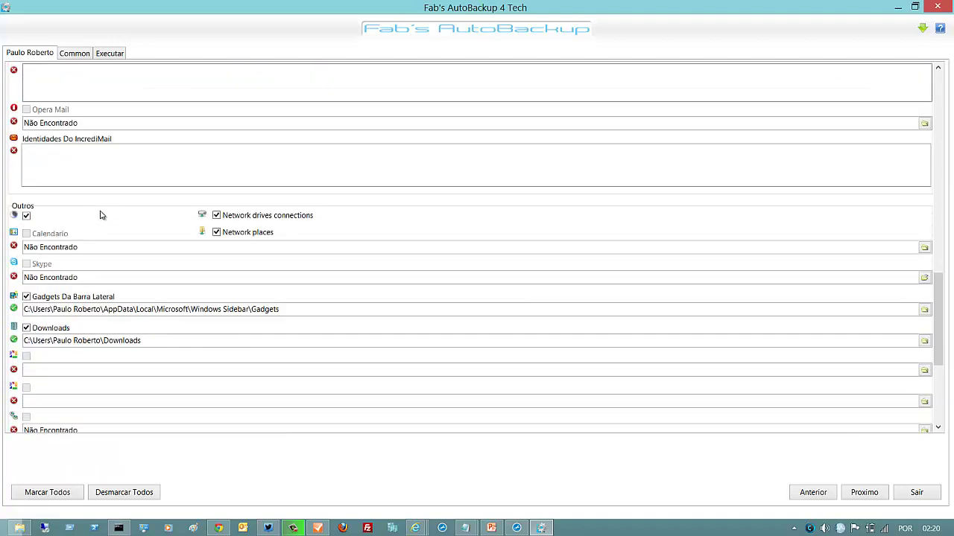
pyautogui.scroll(-5, 165, 211)
pyautogui.scroll(20, 168, 211)
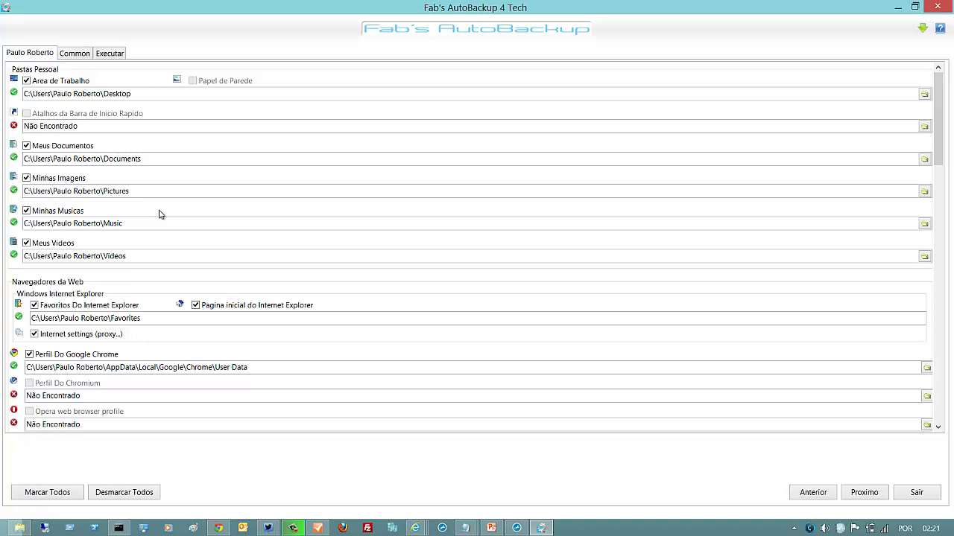
pyautogui.scroll(-5, 191, 219)
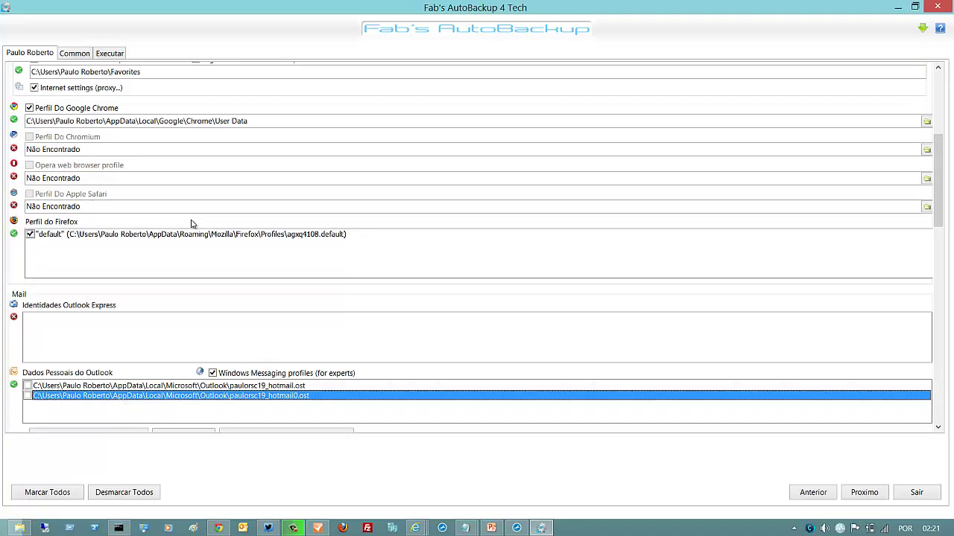
pyautogui.scroll(-5, 190, 224)
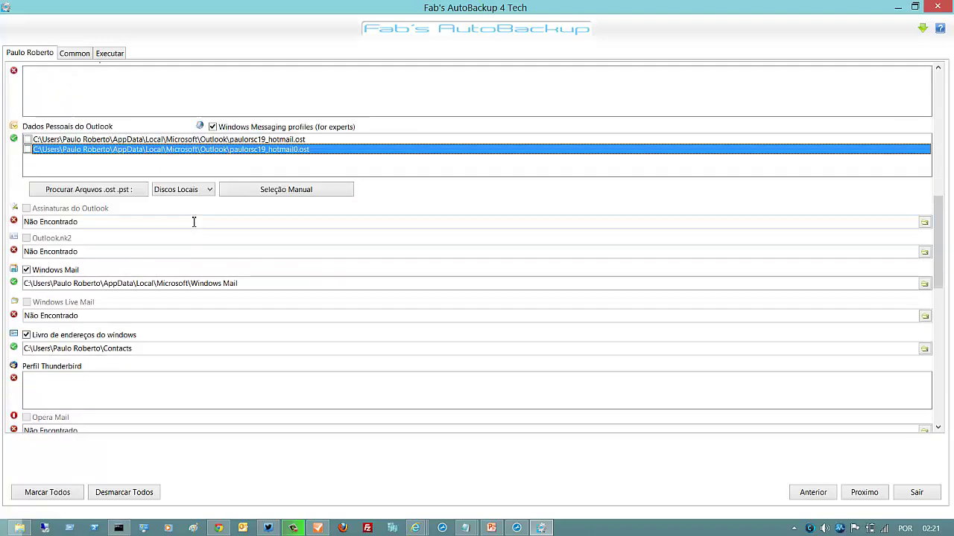
pyautogui.scroll(-6, 194, 224)
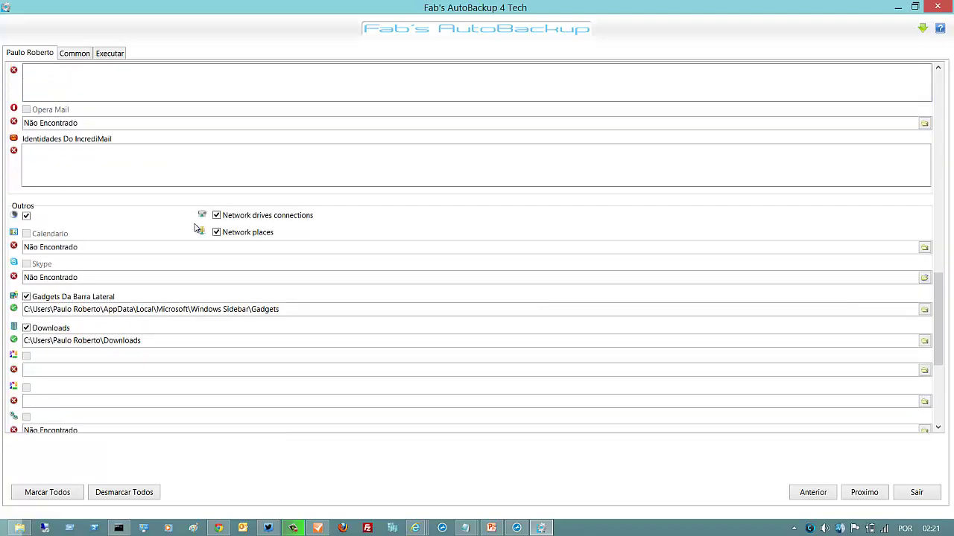
pyautogui.scroll(-4, 196, 228)
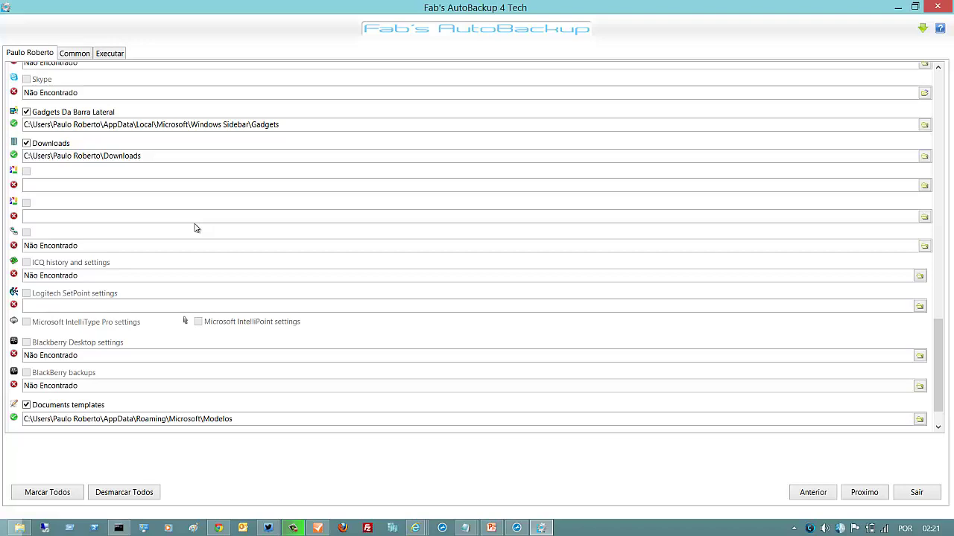
pyautogui.scroll(-1, 196, 228)
pyautogui.scroll(11, 195, 228)
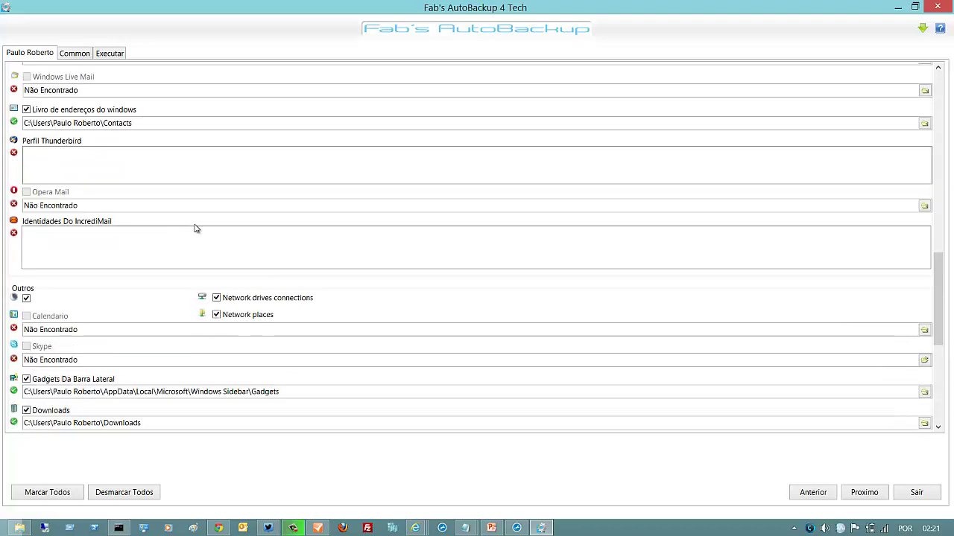
pyautogui.scroll(15, 195, 228)
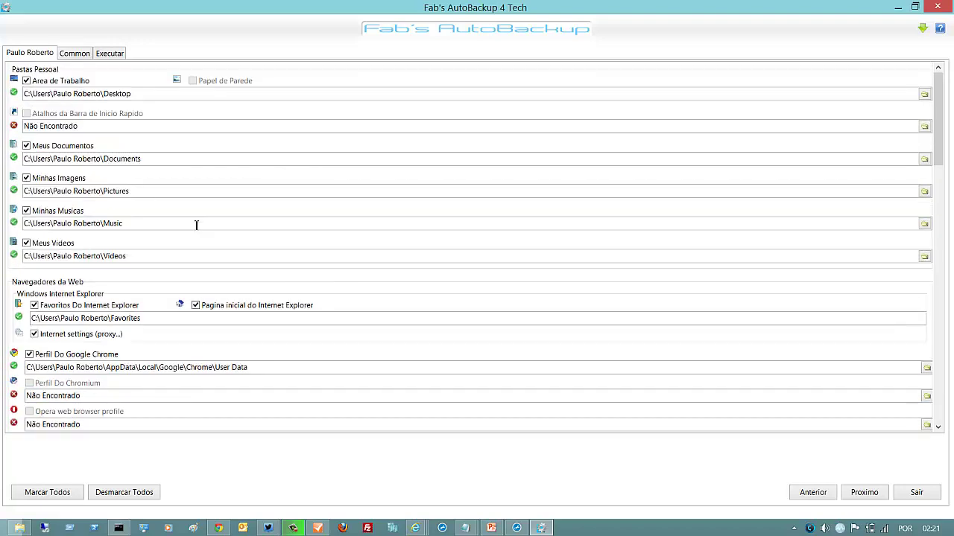
pyautogui.scroll(-3, 197, 225)
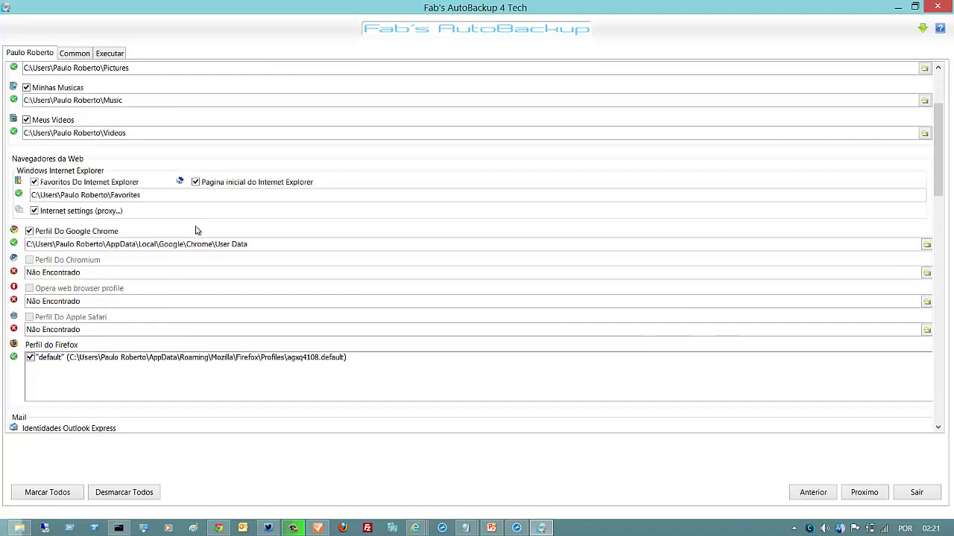
pyautogui.scroll(-2, 195, 230)
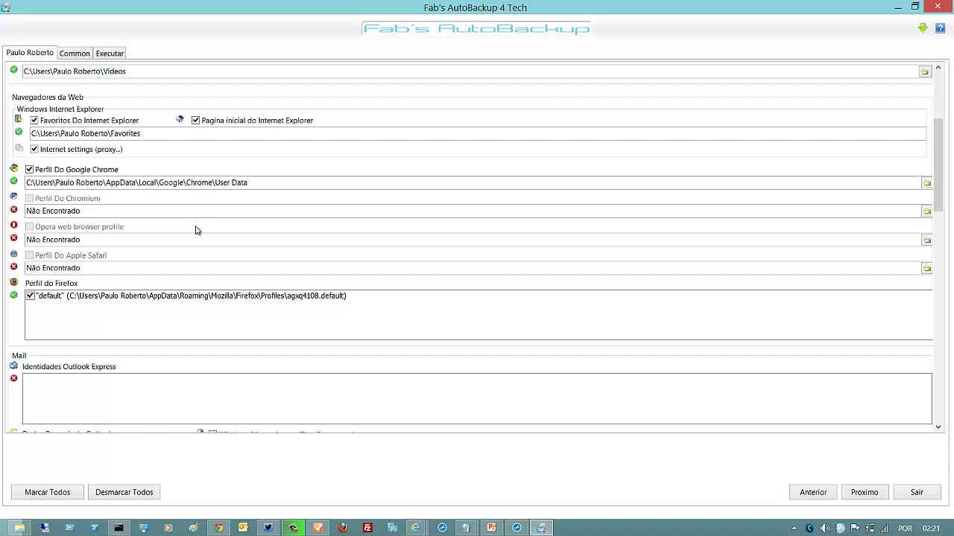
# Exclude Windows Mail from the user's backup and look over the remaining items down to the document templates
pyautogui.scroll(-3, 197, 231)
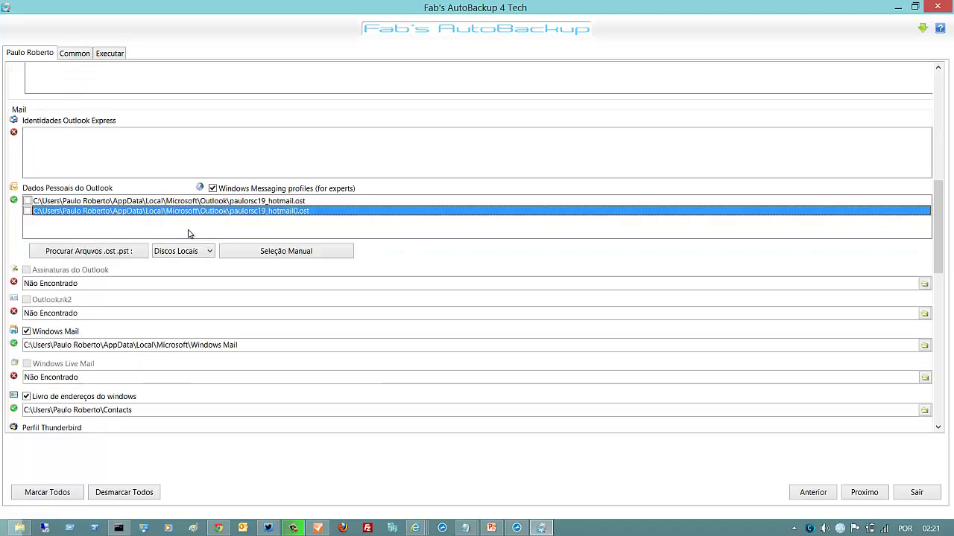
pyautogui.scroll(-3, 188, 233)
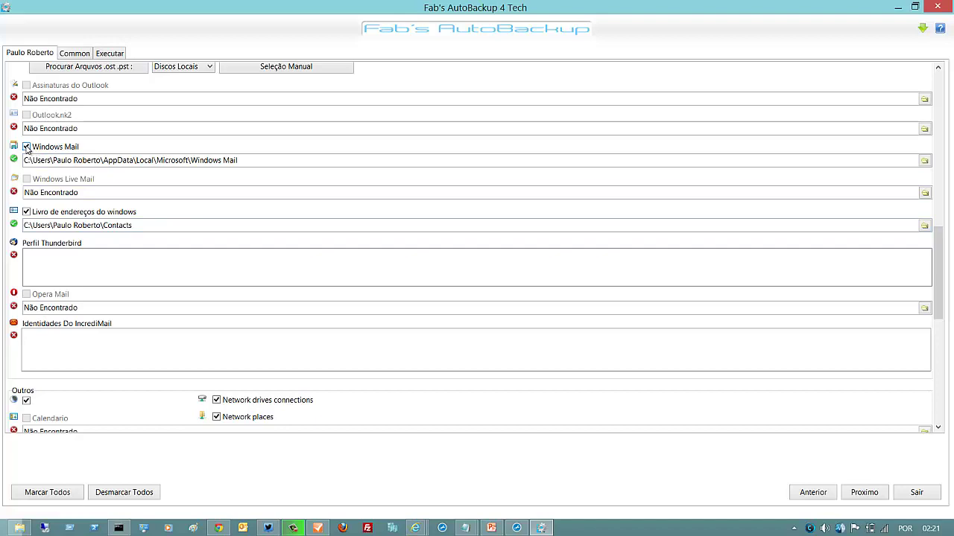
pyautogui.scroll(10, 79, 122)
pyautogui.scroll(-20, 78, 123)
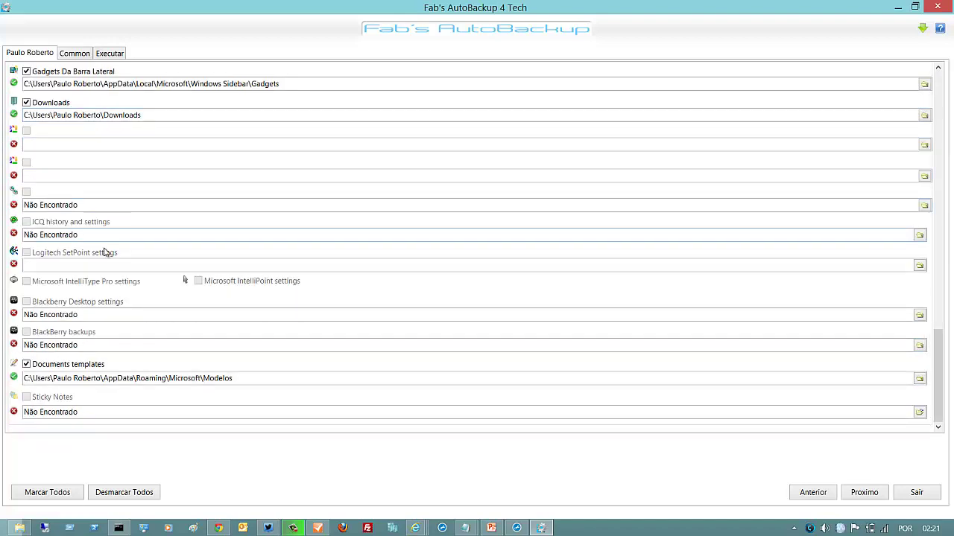
pyautogui.scroll(20, 110, 253)
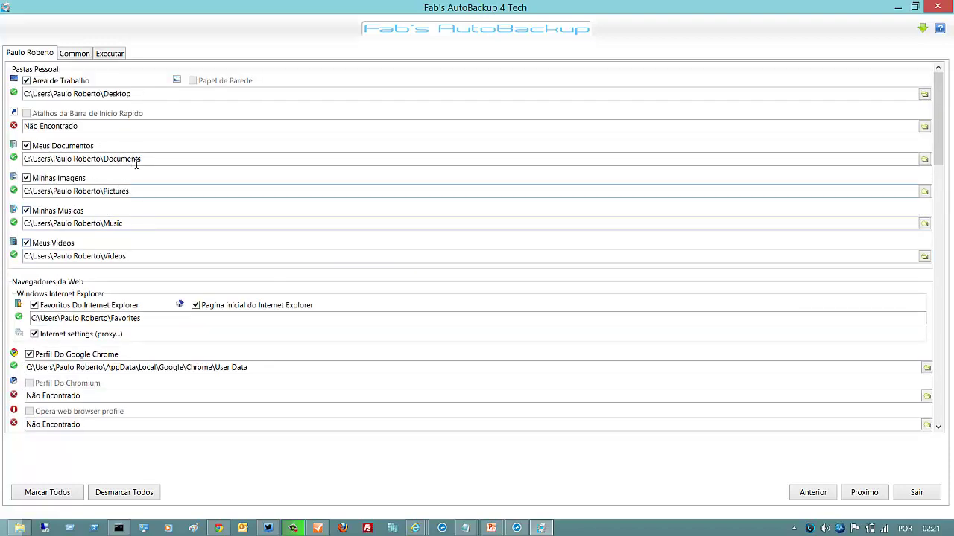
pyautogui.scroll(-8, 146, 157)
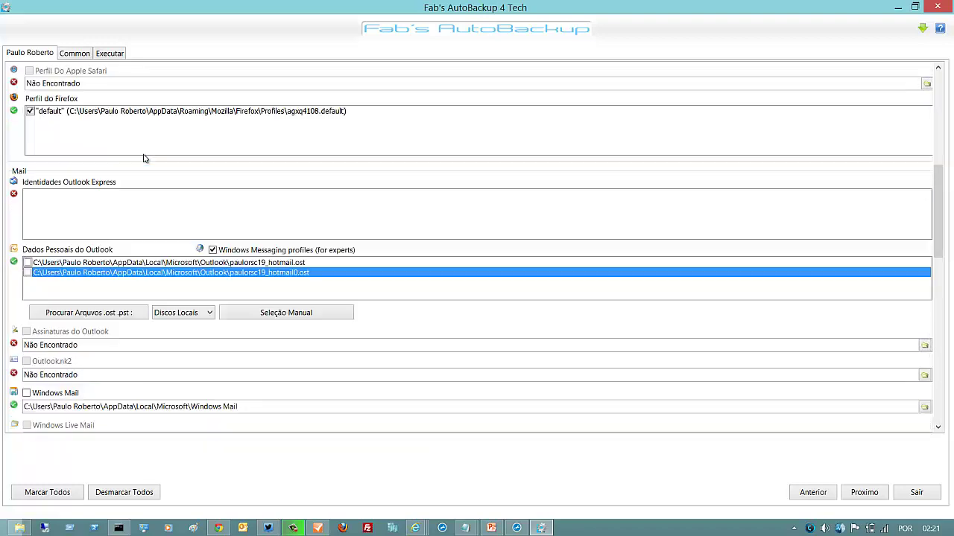
pyautogui.scroll(-10, 146, 158)
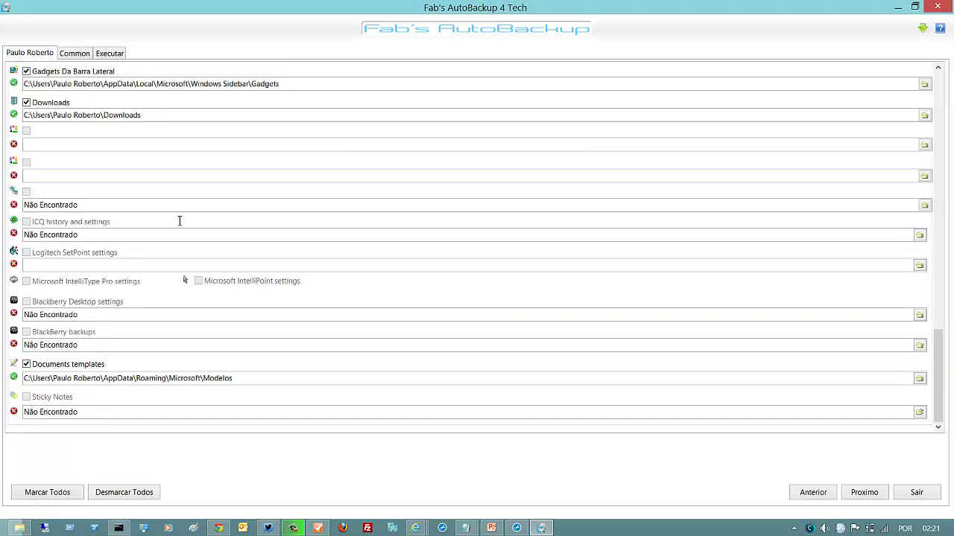
pyautogui.scroll(20, 170, 266)
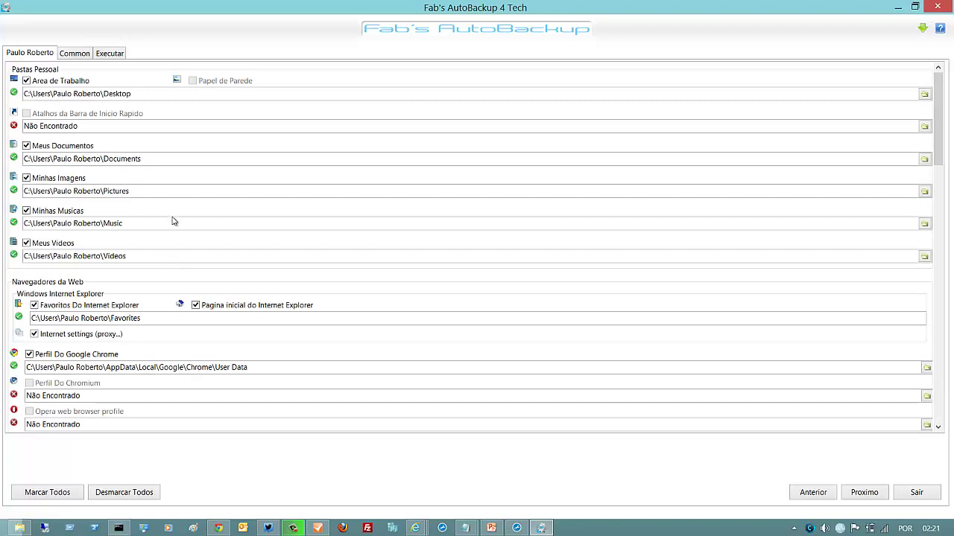
# Browse the folders on DADOS (D:) and Disco Local (C:) offered as additional folders among the common backup items
pyautogui.click(64, 58)
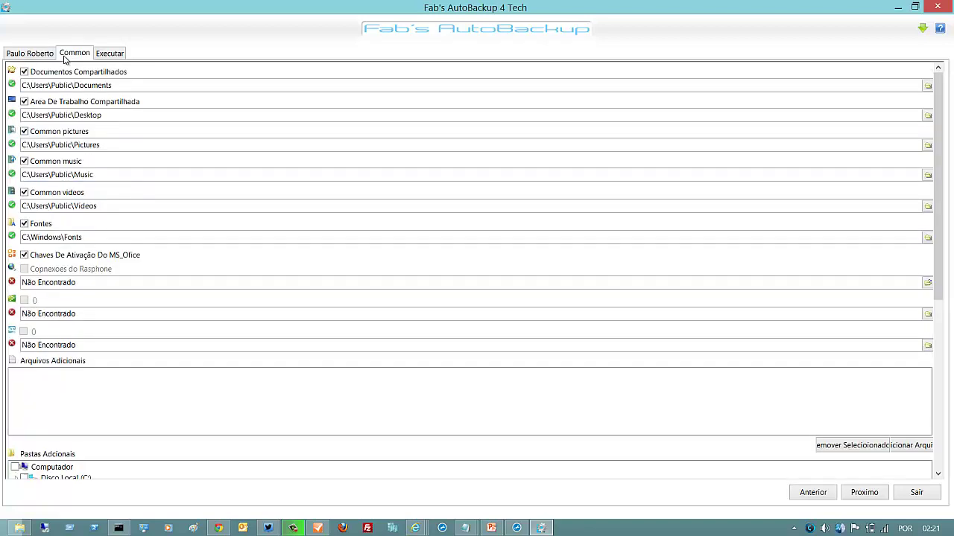
pyautogui.scroll(-5, 131, 149)
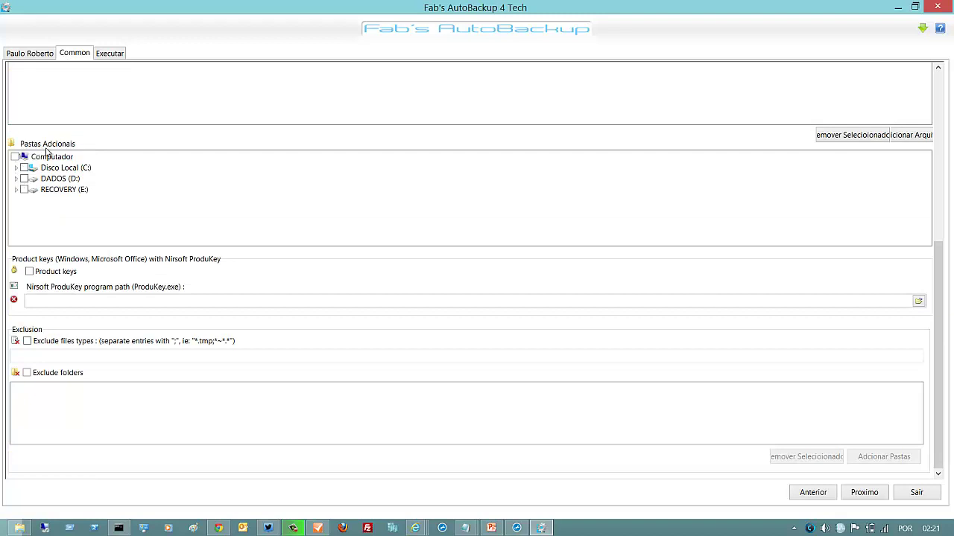
pyautogui.click(18, 181)
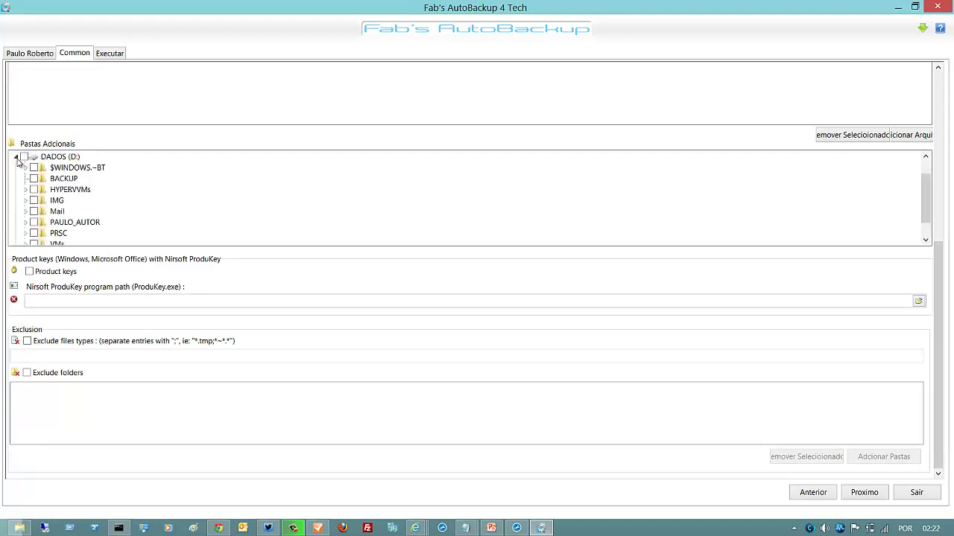
pyautogui.click(16, 158)
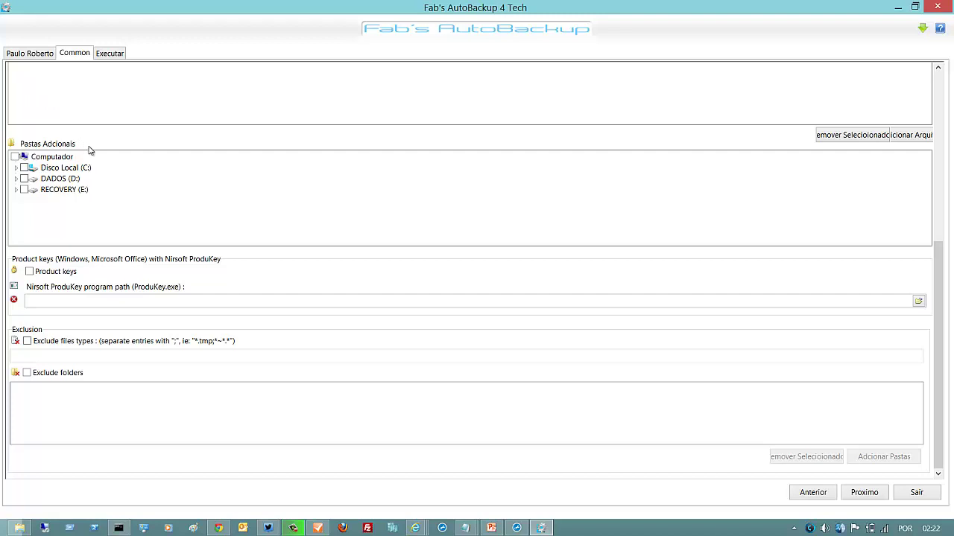
pyautogui.click(17, 168)
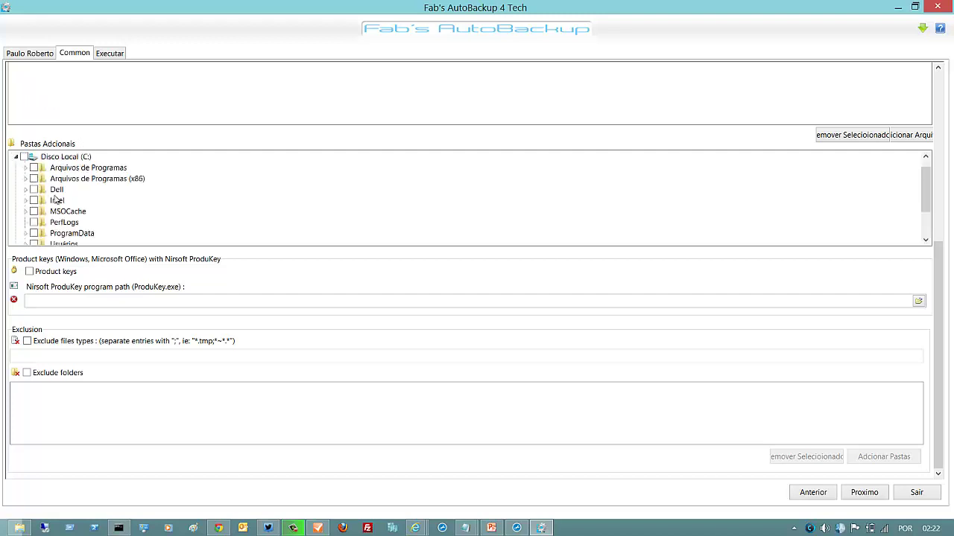
pyautogui.click(16, 158)
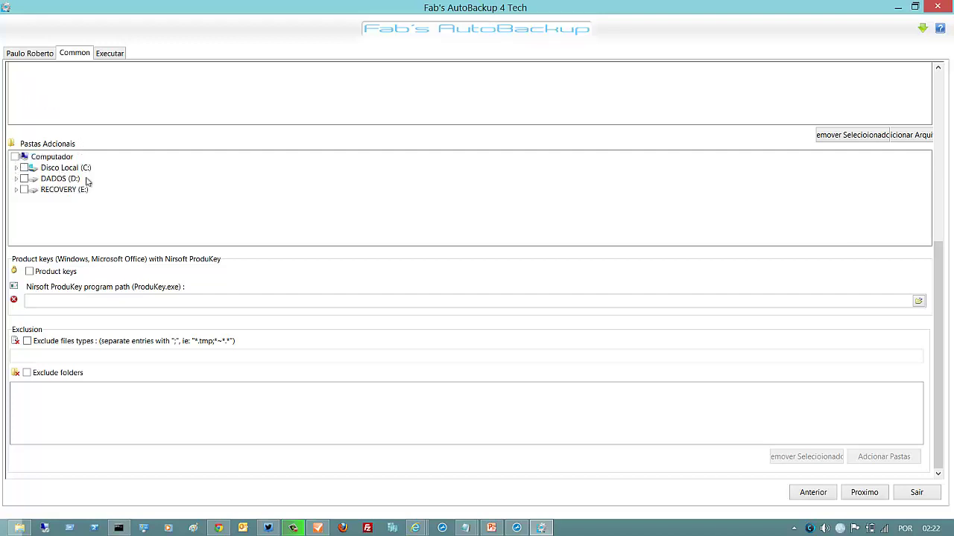
# Review the common backup items, from the shared folders, fonts and Office activation keys to the product key and exclusion options
pyautogui.scroll(4, 114, 172)
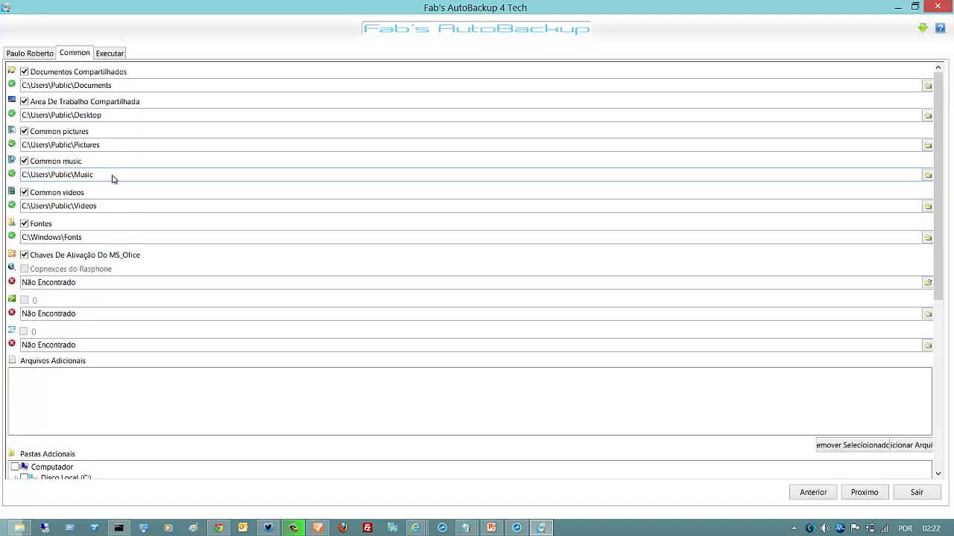
pyautogui.scroll(-4, 113, 177)
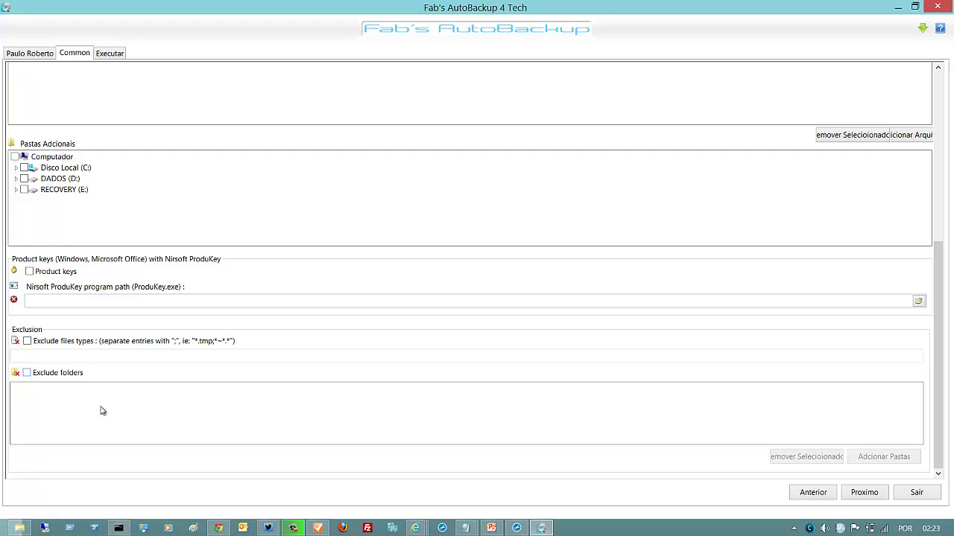
pyautogui.scroll(5, 99, 409)
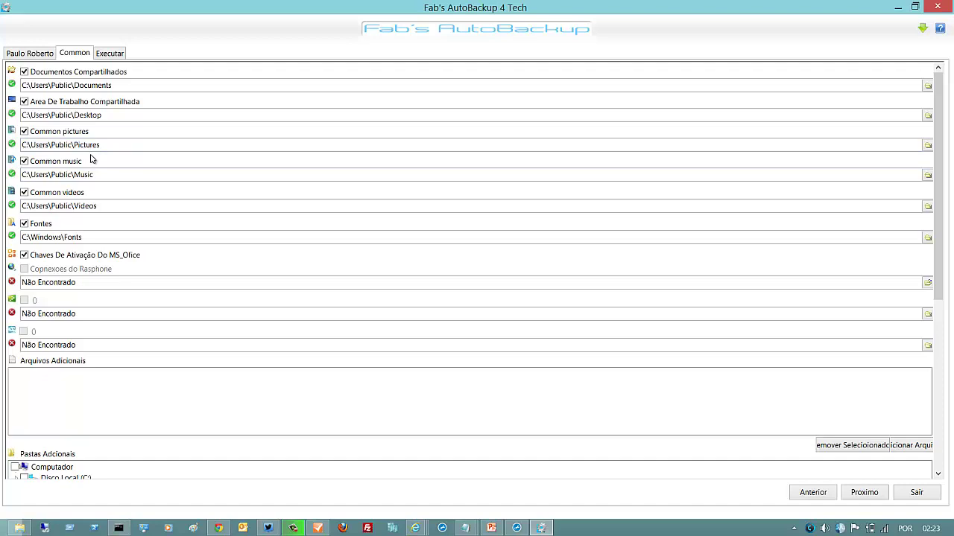
pyautogui.scroll(-5, 91, 158)
pyautogui.scroll(5, 76, 383)
pyautogui.scroll(-5, 69, 366)
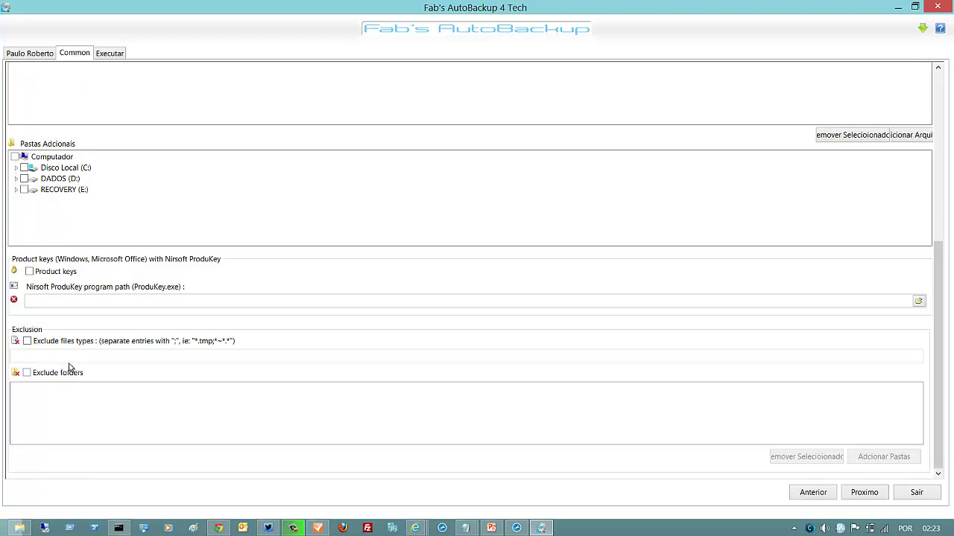
pyautogui.click(31, 376)
pyautogui.click(36, 377)
pyautogui.scroll(4, 97, 298)
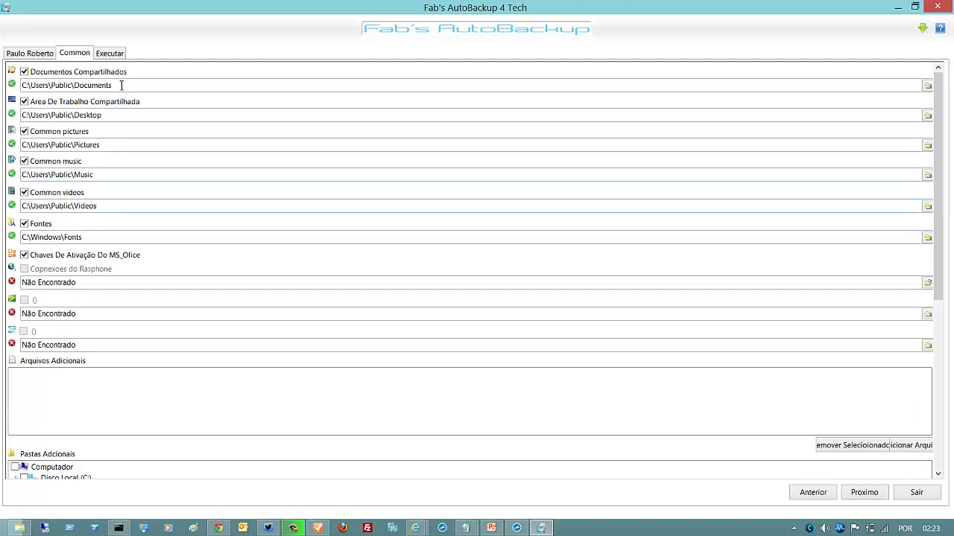
# Check the selected items, exclude the Windows address book from the user's backup, and return to the execution summary
pyautogui.click(117, 52)
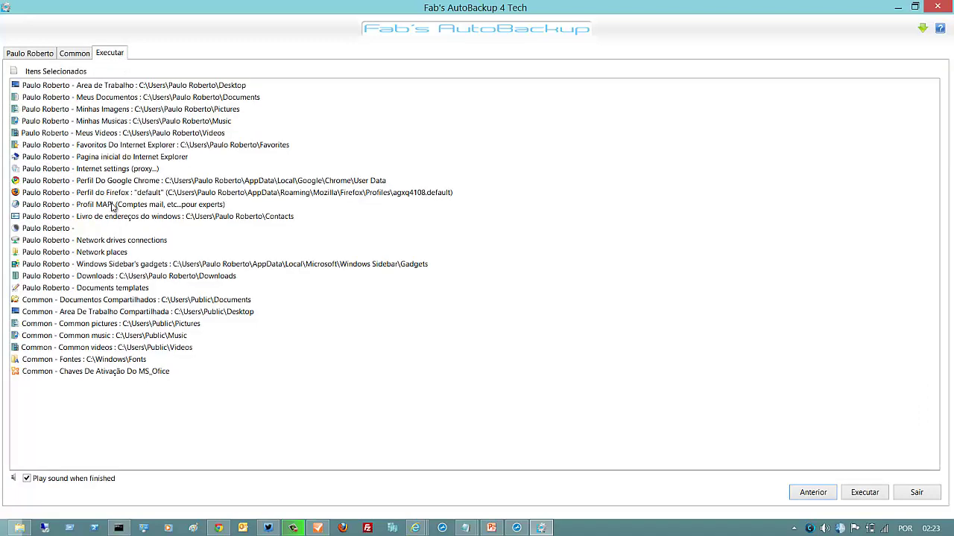
pyautogui.click(46, 59)
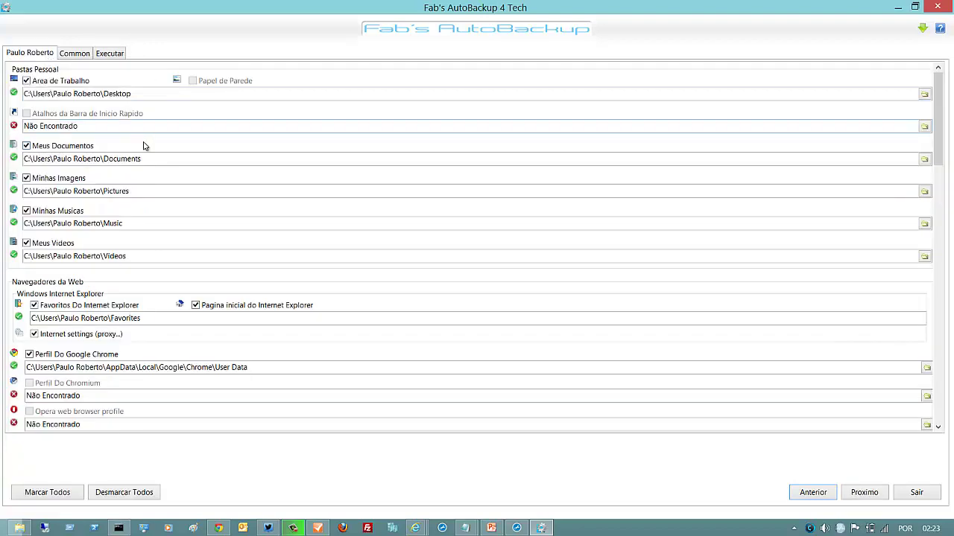
pyautogui.scroll(-10, 144, 146)
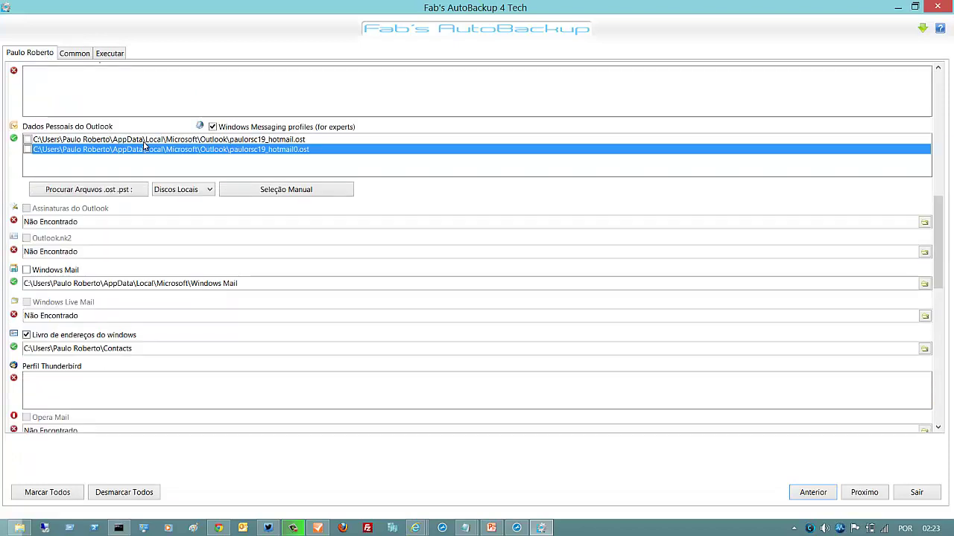
pyautogui.scroll(5, 144, 143)
pyautogui.scroll(-6, 144, 143)
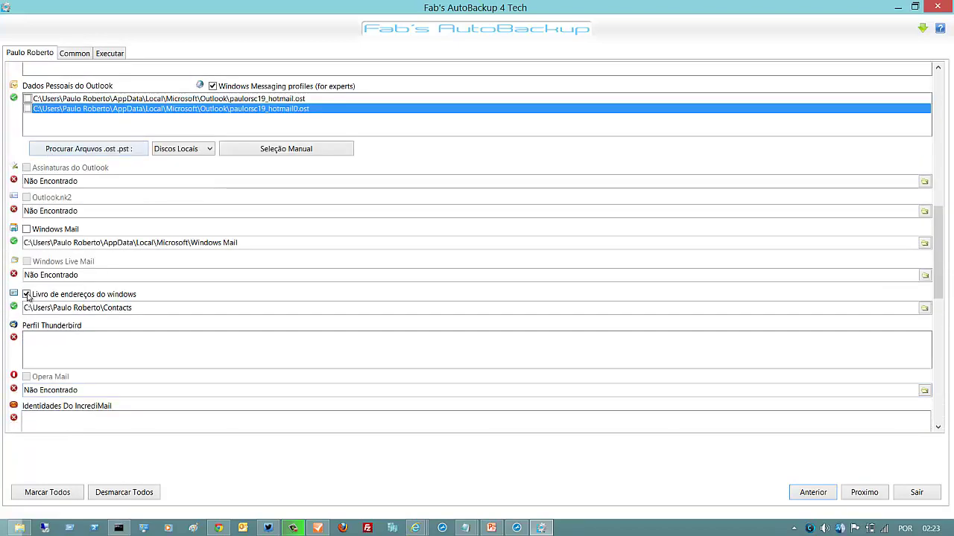
pyautogui.scroll(-10, 74, 309)
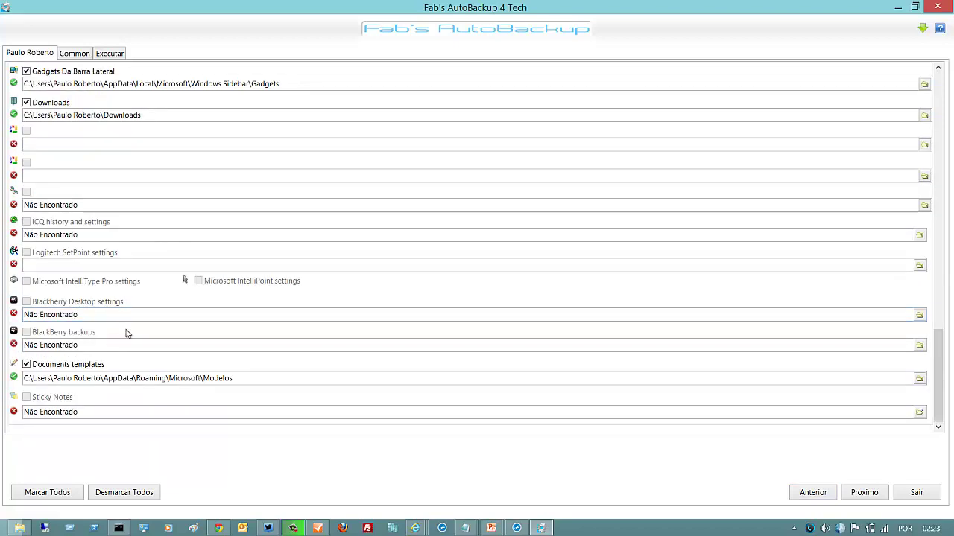
pyautogui.scroll(15, 128, 343)
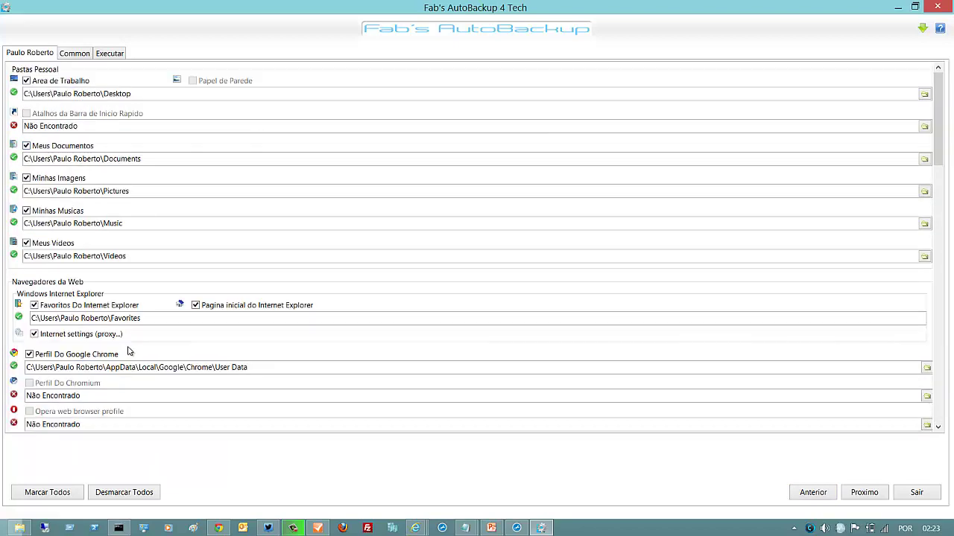
pyautogui.click(862, 496)
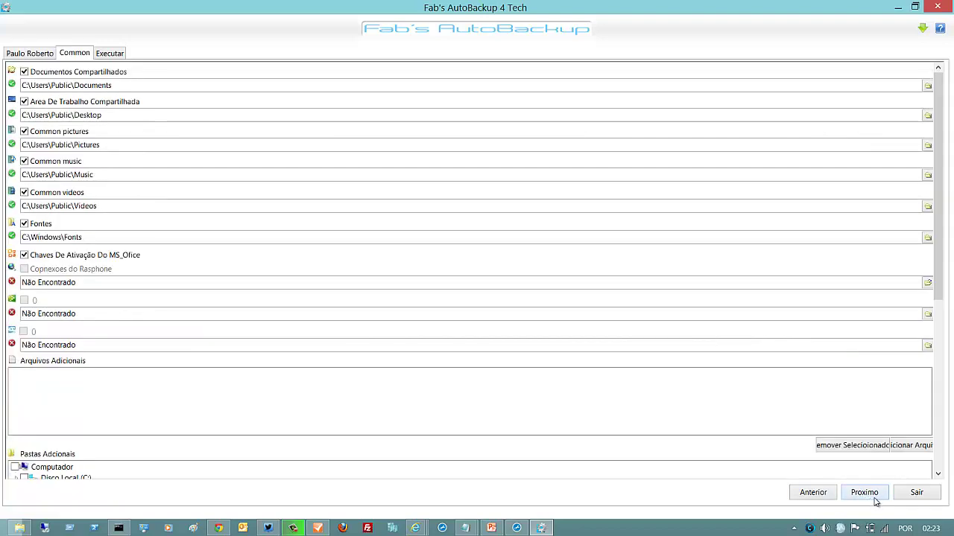
pyautogui.click(874, 498)
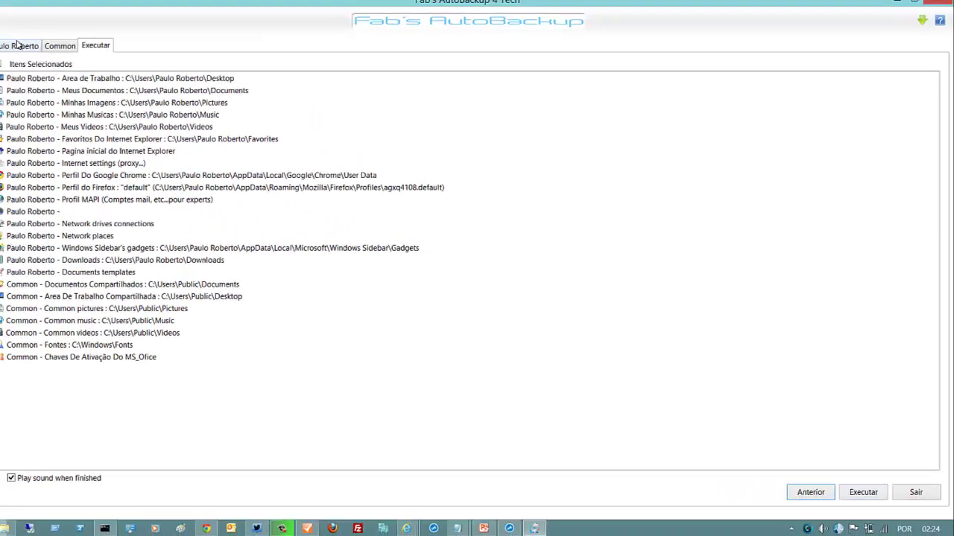
# Exclude the user's desktop folder (Area de Trabalho) from the backup and run it from the execution summary
pyautogui.click(18, 45)
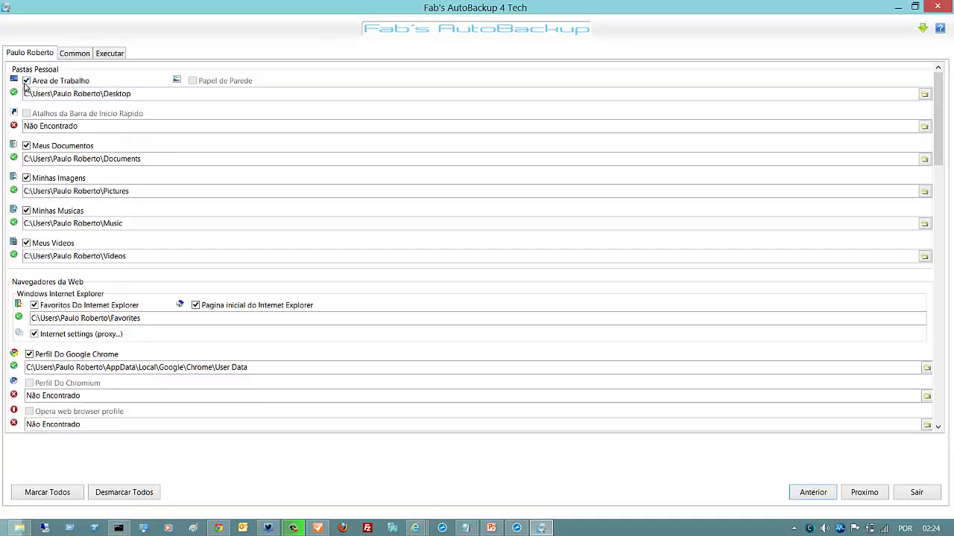
pyautogui.click(26, 81)
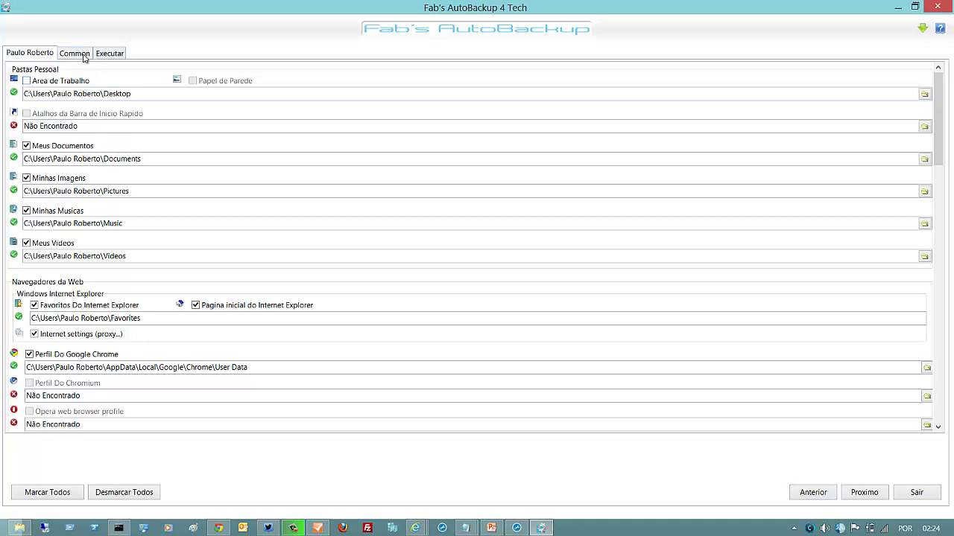
pyautogui.click(109, 55)
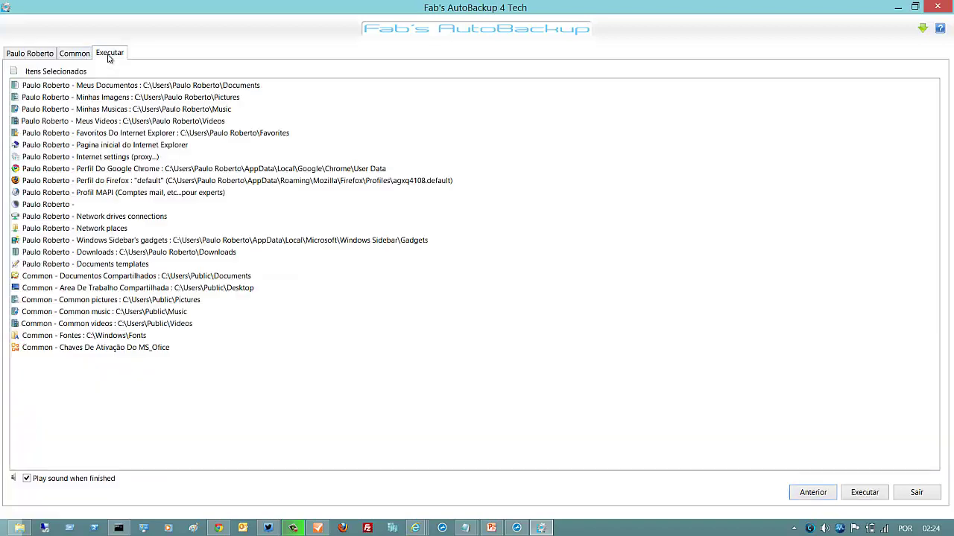
pyautogui.click(865, 493)
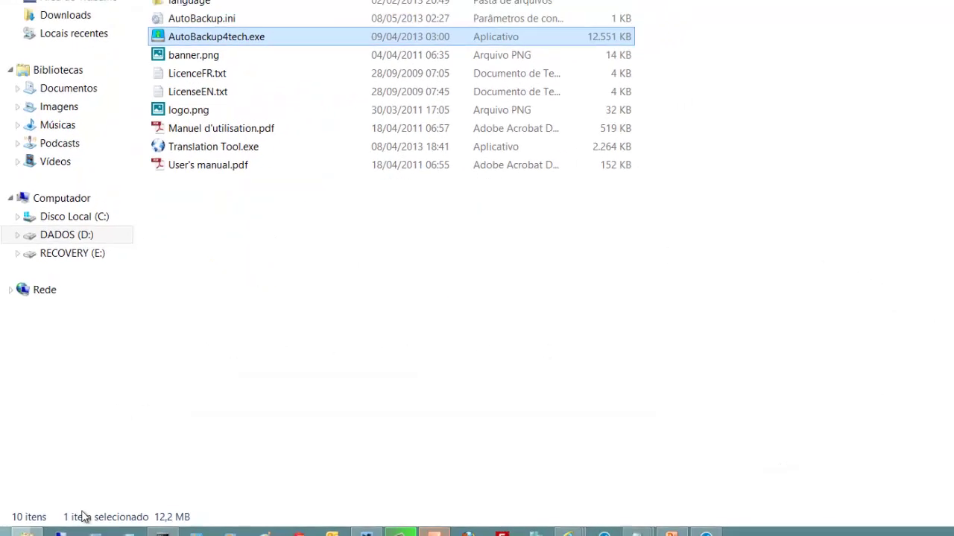
# In File Explorer, open the AutoBackup log text file inside the dated backup folder in D:\BACKUP
pyautogui.rightClick(22, 525)
pyautogui.click(54, 474)
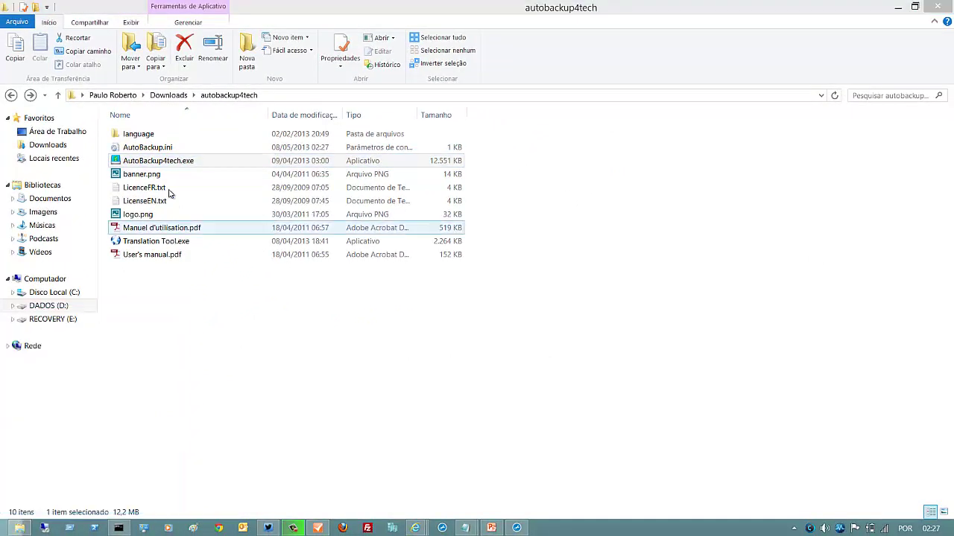
pyautogui.click(53, 308)
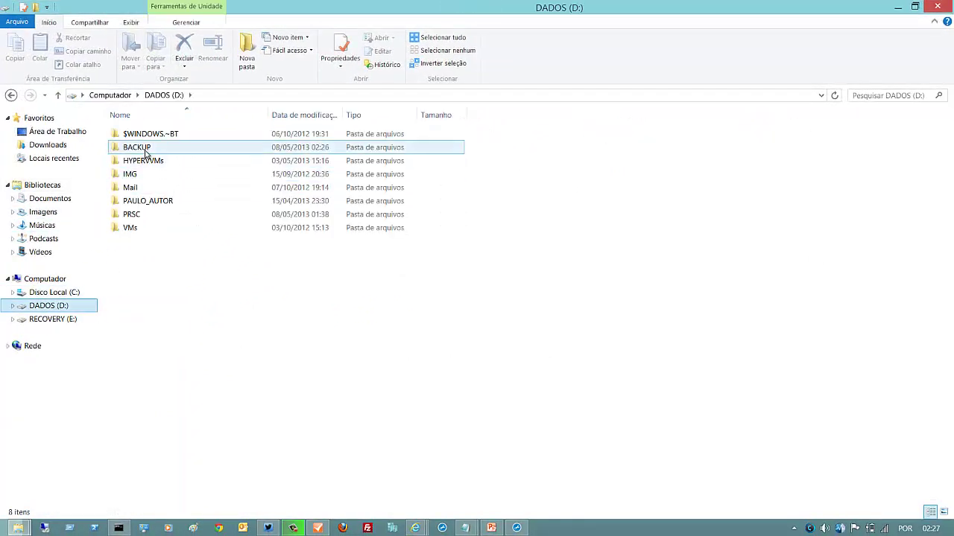
pyautogui.doubleClick(146, 146)
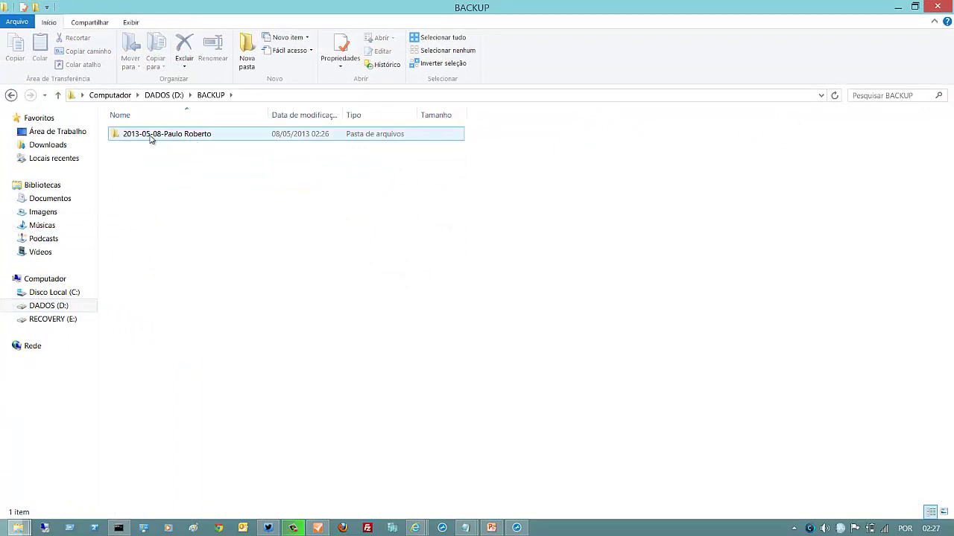
pyautogui.doubleClick(187, 136)
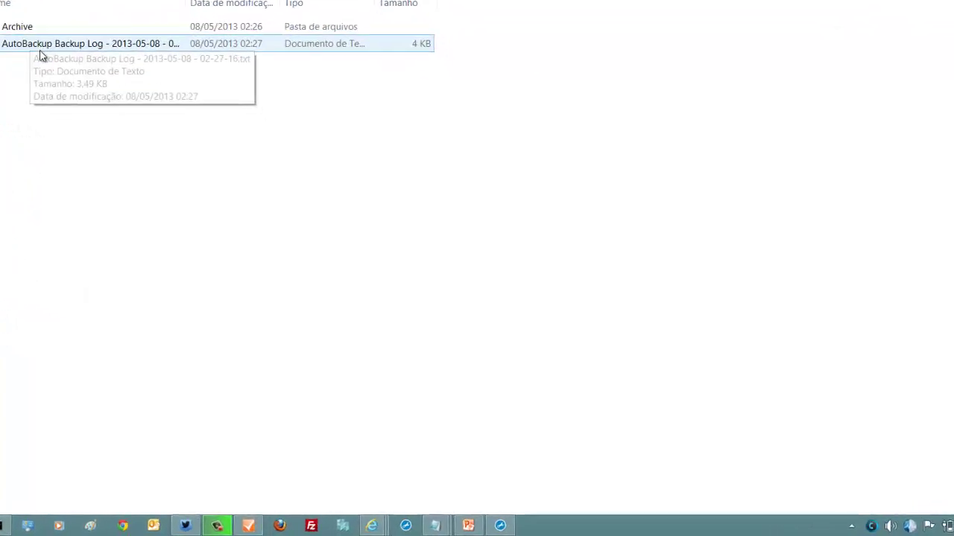
pyautogui.doubleClick(41, 56)
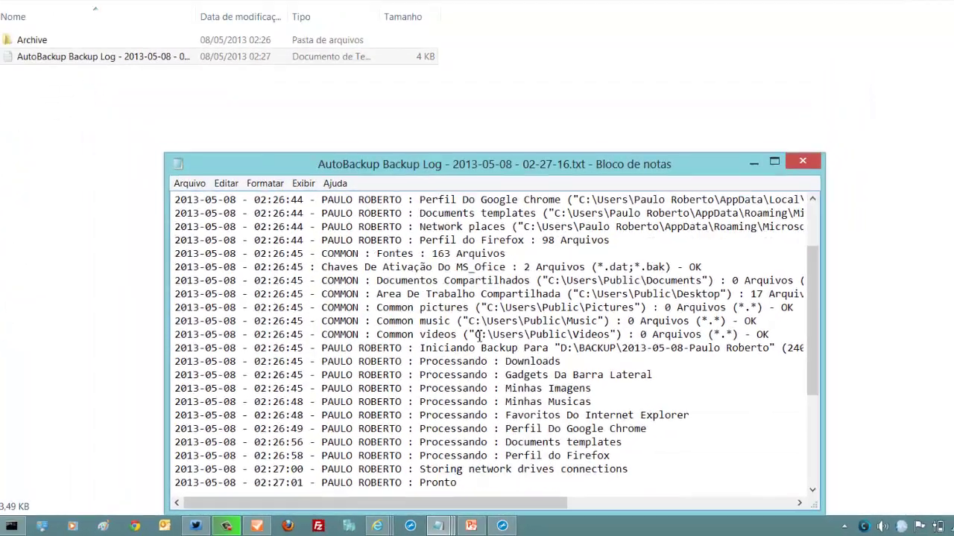
# Read the backup log to its end and close it, and check the Archive folder's contents before returning to the BACKUP folder
pyautogui.scroll(-5, 479, 335)
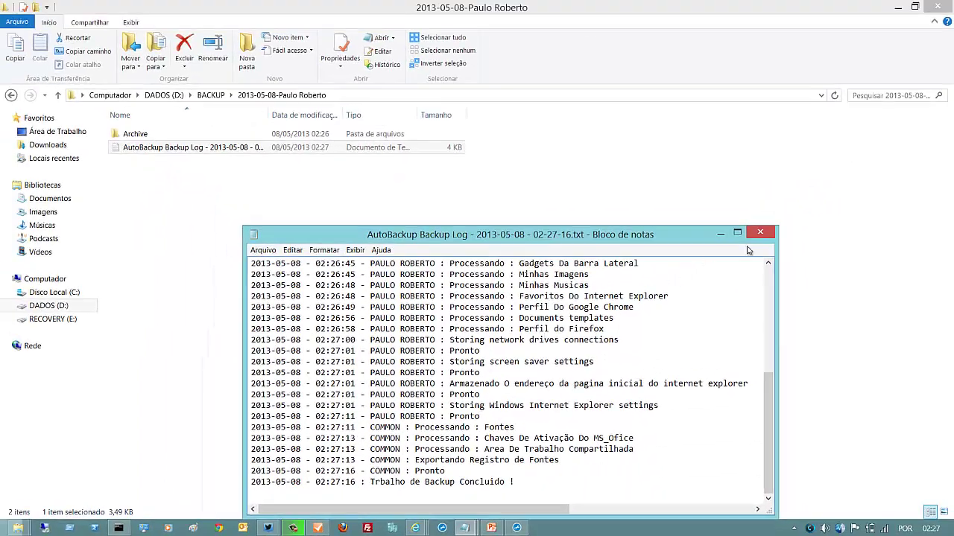
pyautogui.click(759, 233)
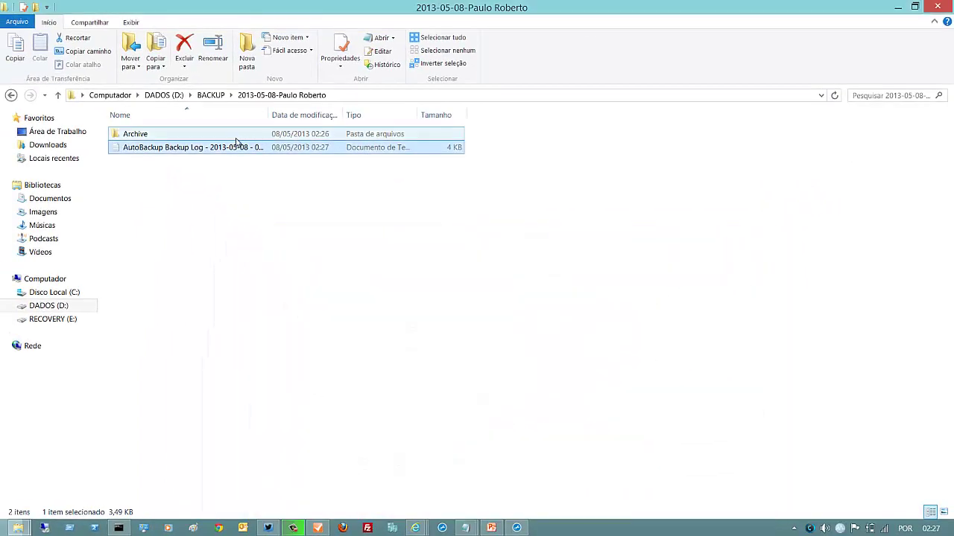
pyautogui.doubleClick(206, 135)
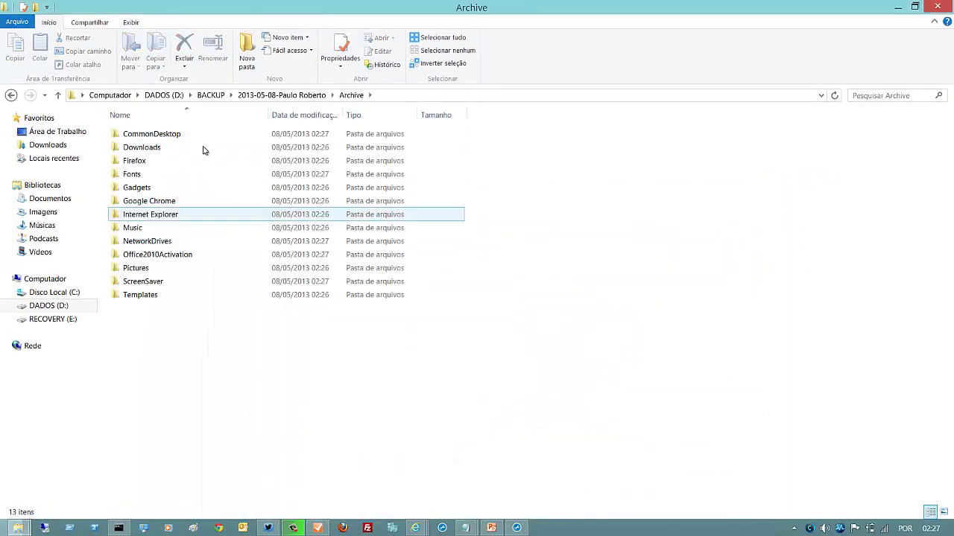
pyautogui.click(266, 96)
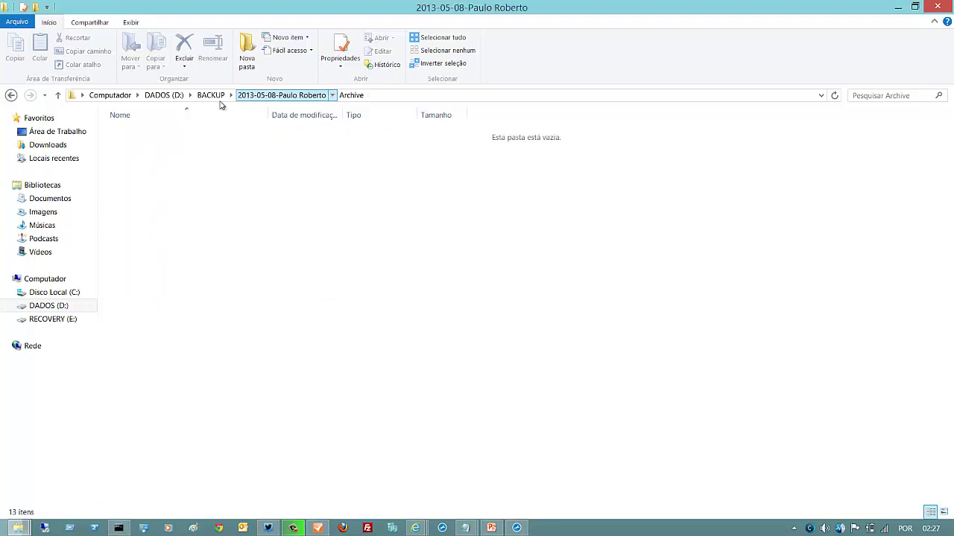
pyautogui.click(218, 99)
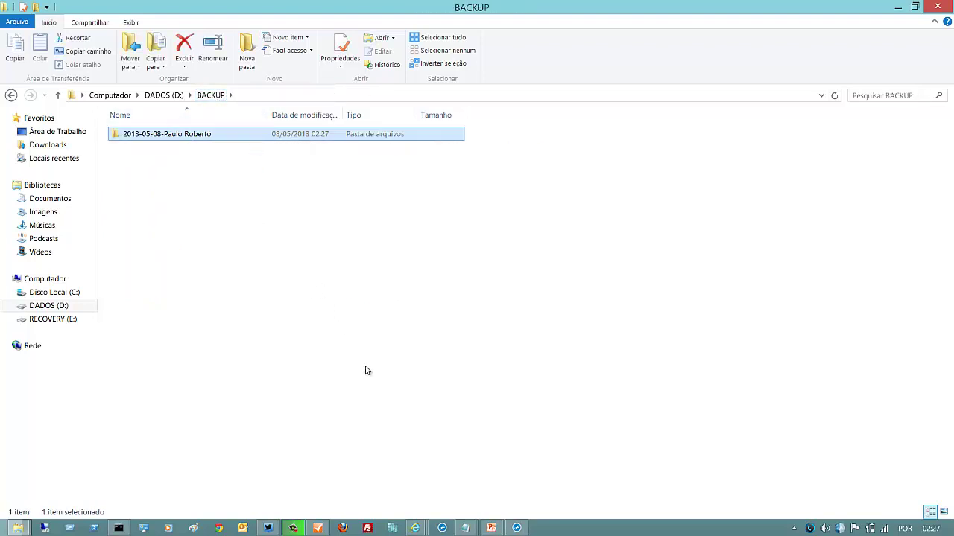
# Switch to the autobackup4tech folder in File Explorer and run AutoBackup4tech.exe as administrator
pyautogui.moveTo(13, 529)
pyautogui.click(59, 440)
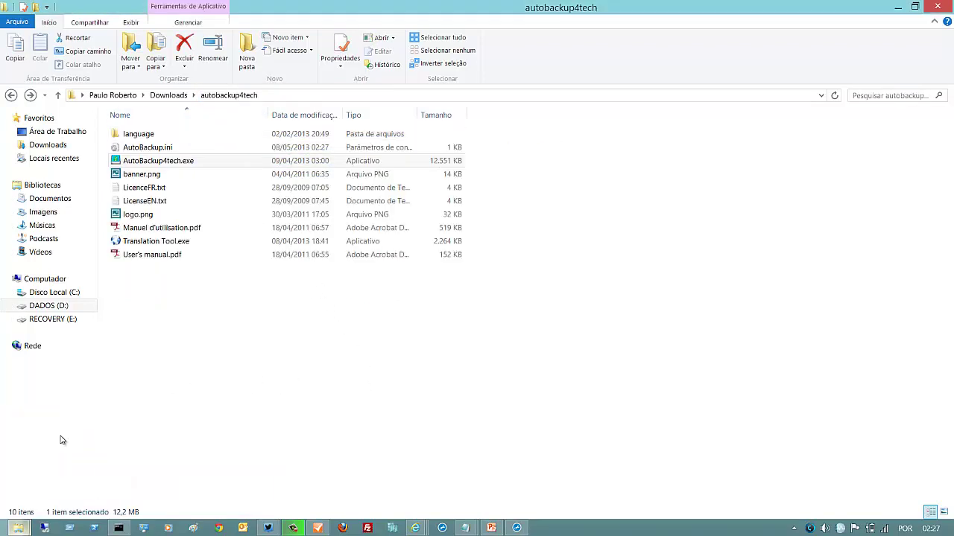
pyautogui.rightClick(190, 167)
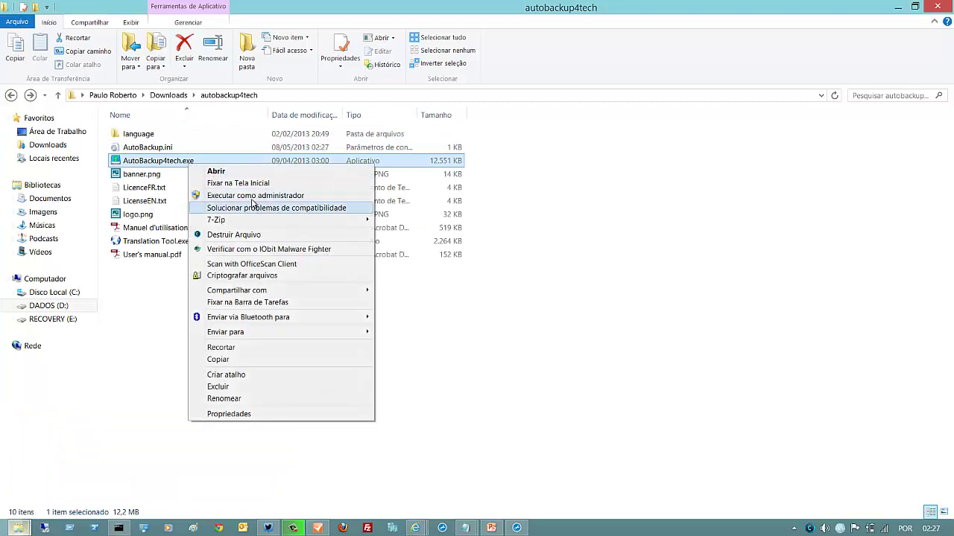
pyautogui.click(252, 196)
pyautogui.rightClick(190, 166)
pyautogui.click(254, 196)
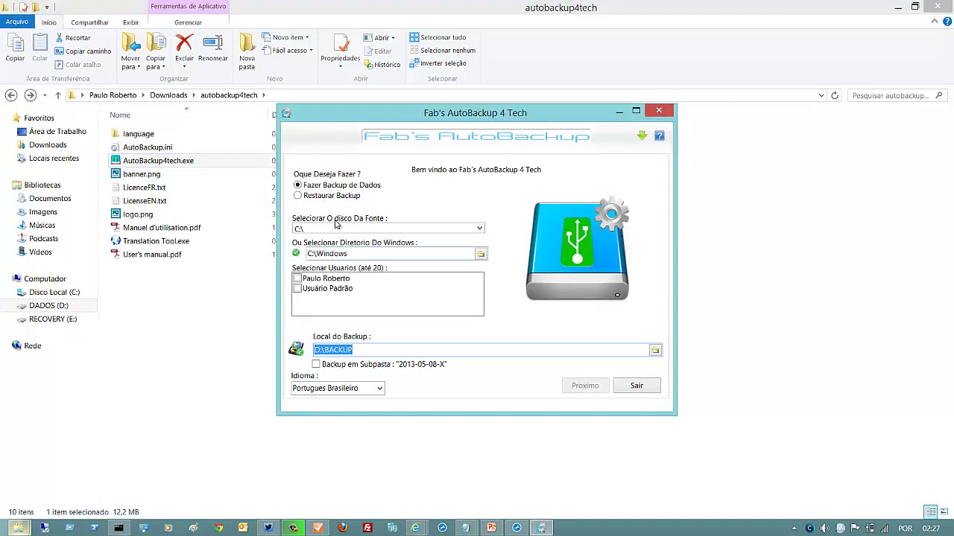
# Set up a backup restore (Restaurar Backup) from the 2013-05-08 user folder in D:\BACKUP, and review the restorable items through Outros
pyautogui.click(299, 196)
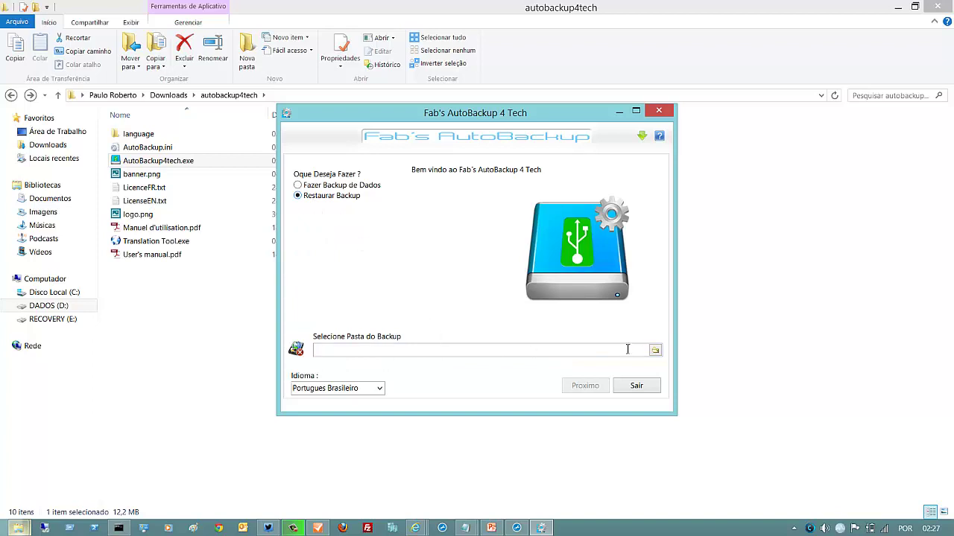
pyautogui.click(658, 355)
pyautogui.click(453, 272)
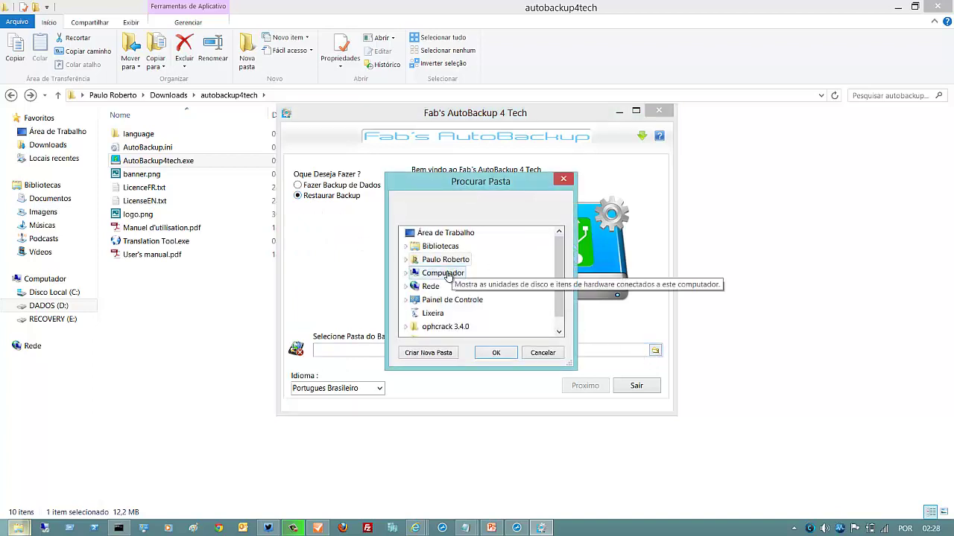
pyautogui.click(455, 299)
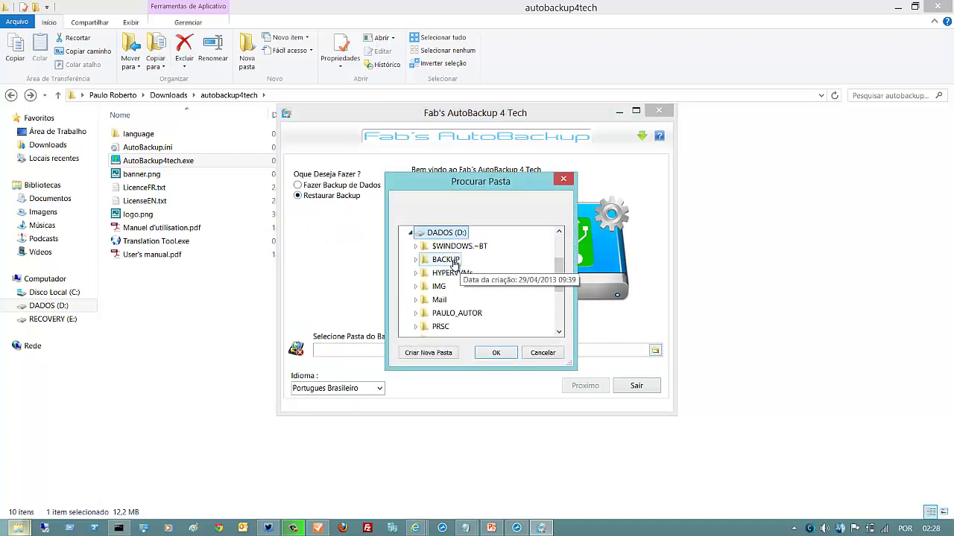
pyautogui.click(461, 262)
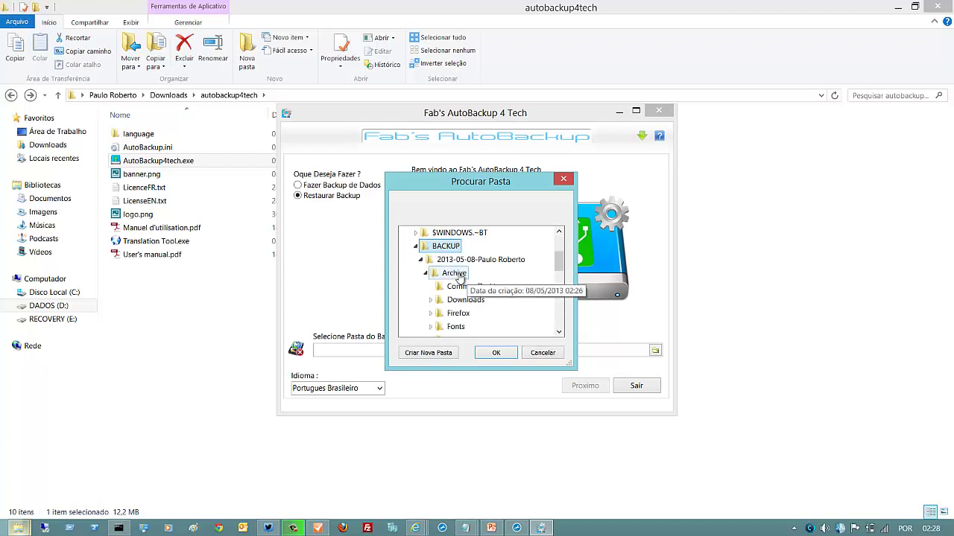
pyautogui.click(463, 261)
pyautogui.click(495, 352)
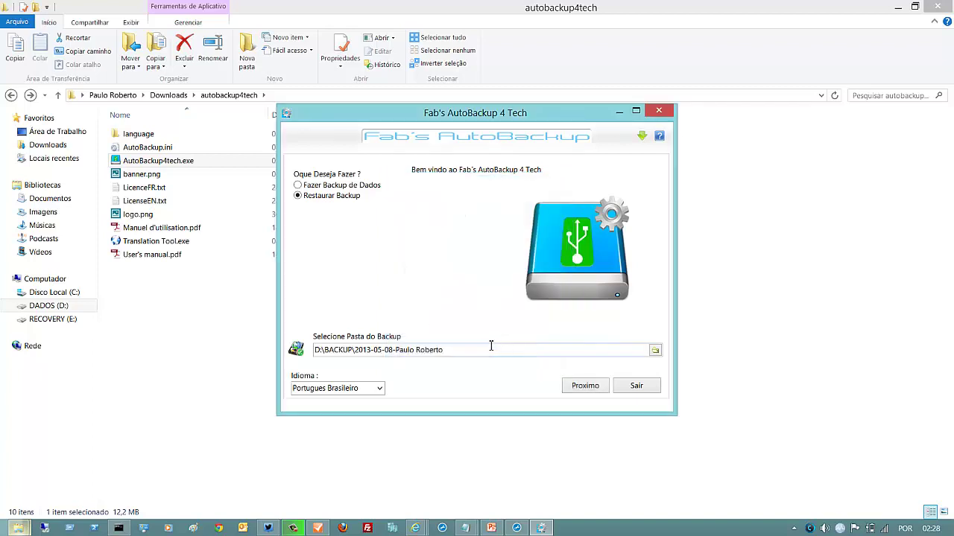
pyautogui.click(582, 389)
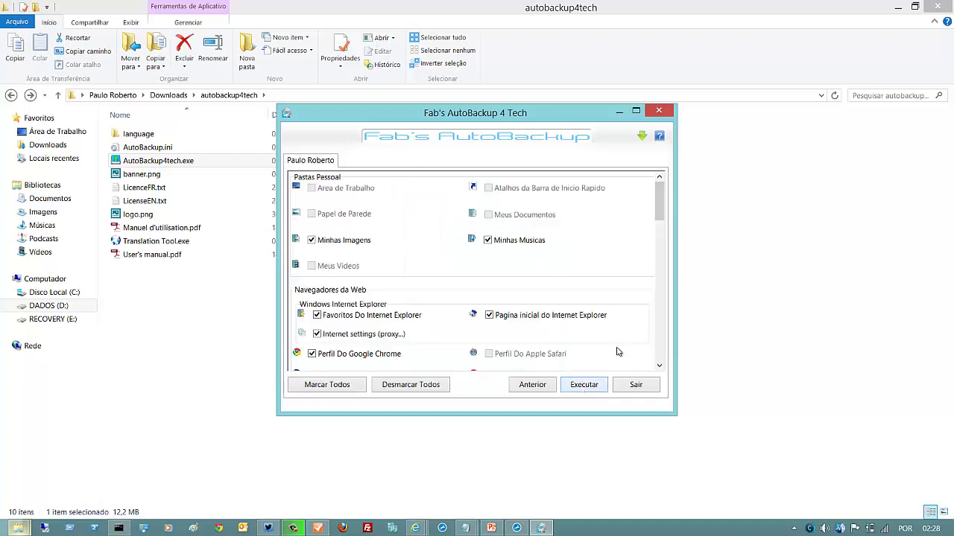
pyautogui.moveTo(656, 215); pyautogui.dragTo(659, 349)
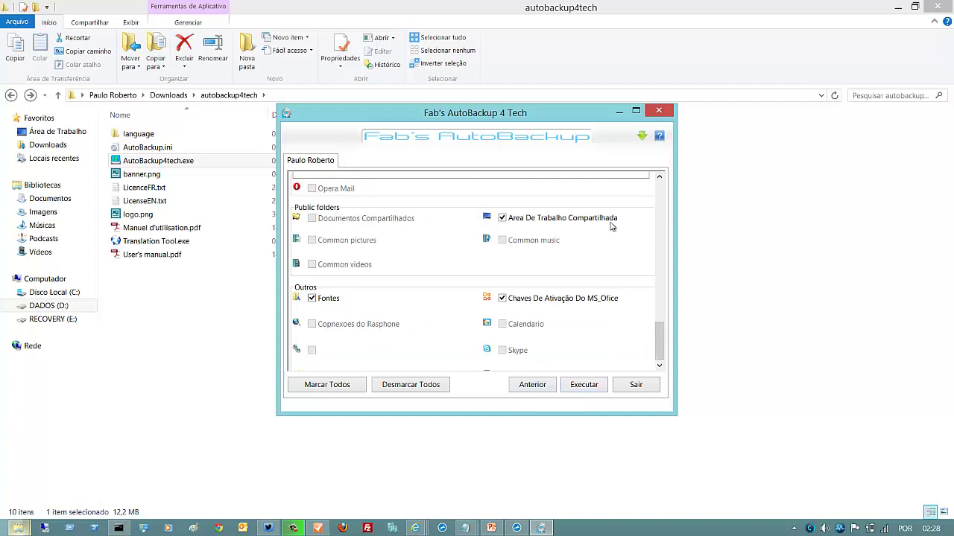
# Switch to PowerPoint, start the slide show from the Notas slide, and advance to the closing thank-you slide
pyautogui.click(491, 528)
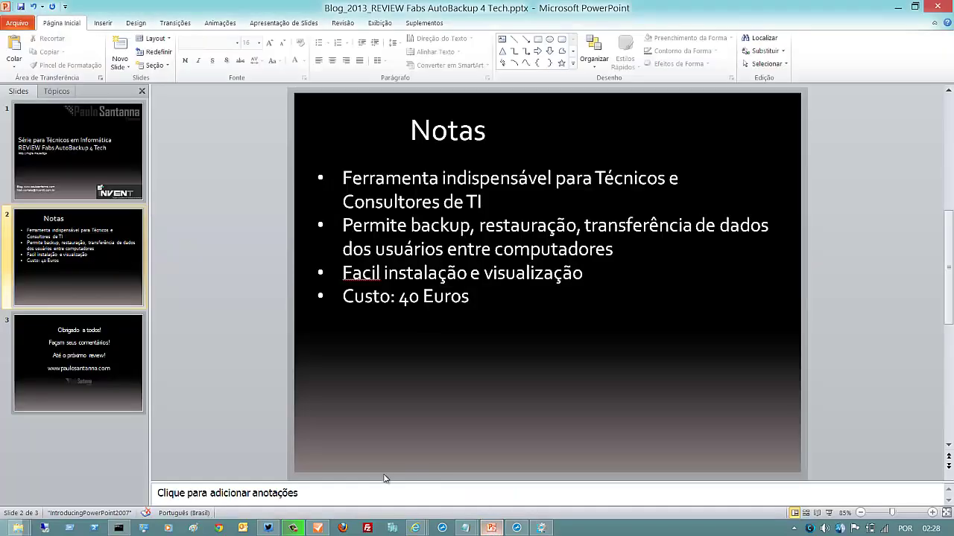
pyautogui.click(829, 513)
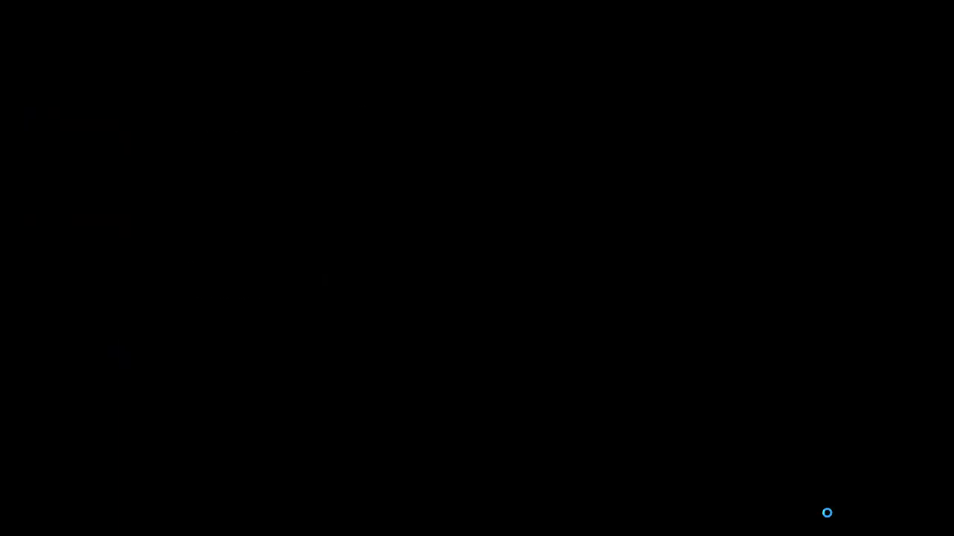
pyautogui.click(587, 360)
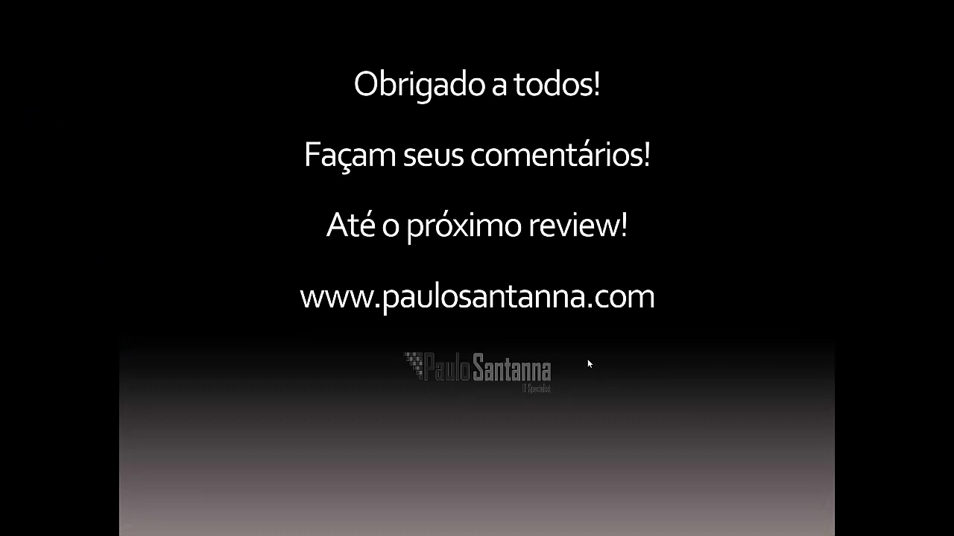